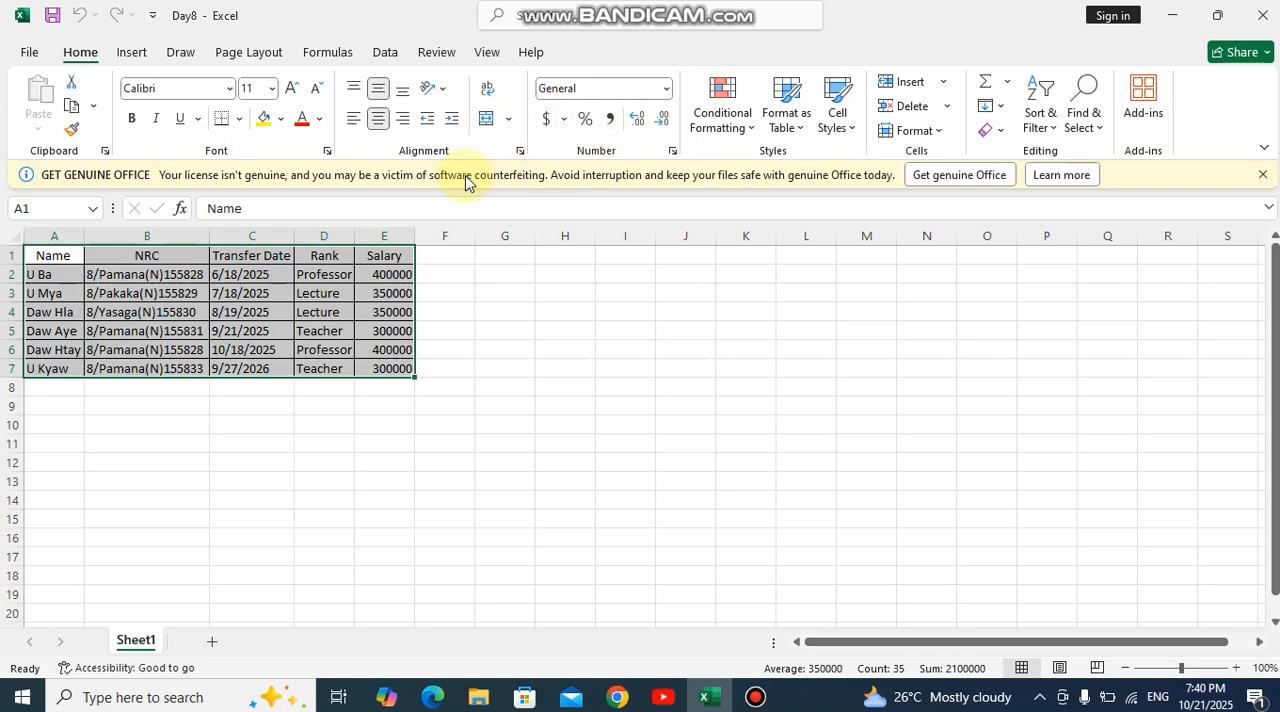
- Format A1:E7 as a table with headers, using the gray style with full gridlines from the Light group
click(738, 132)
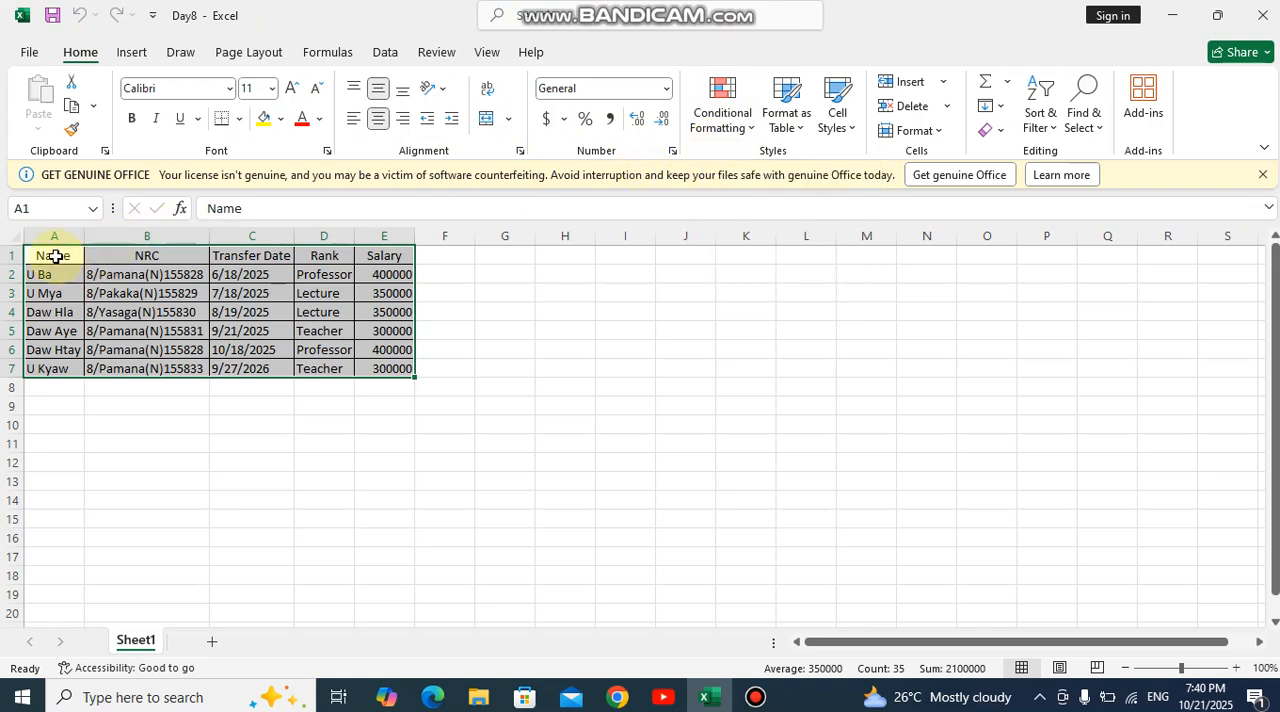
drag(55, 257, 200, 352)
drag(268, 372, 377, 374)
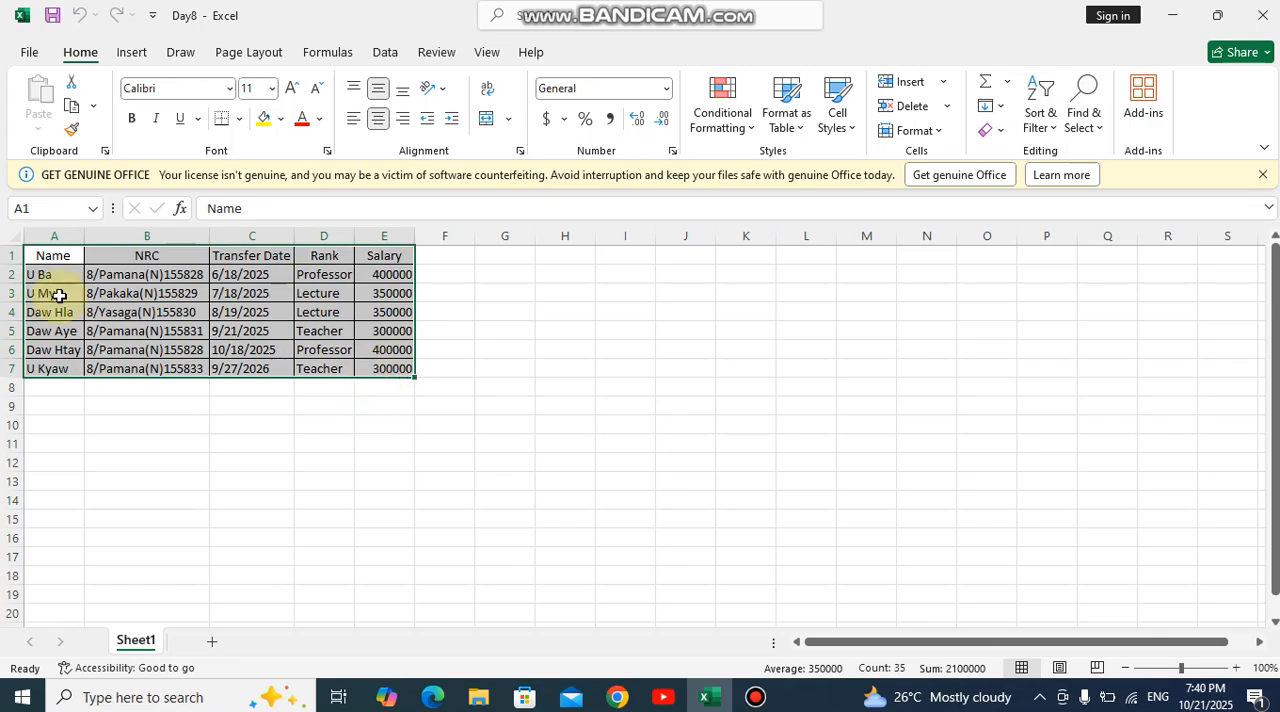
click(800, 124)
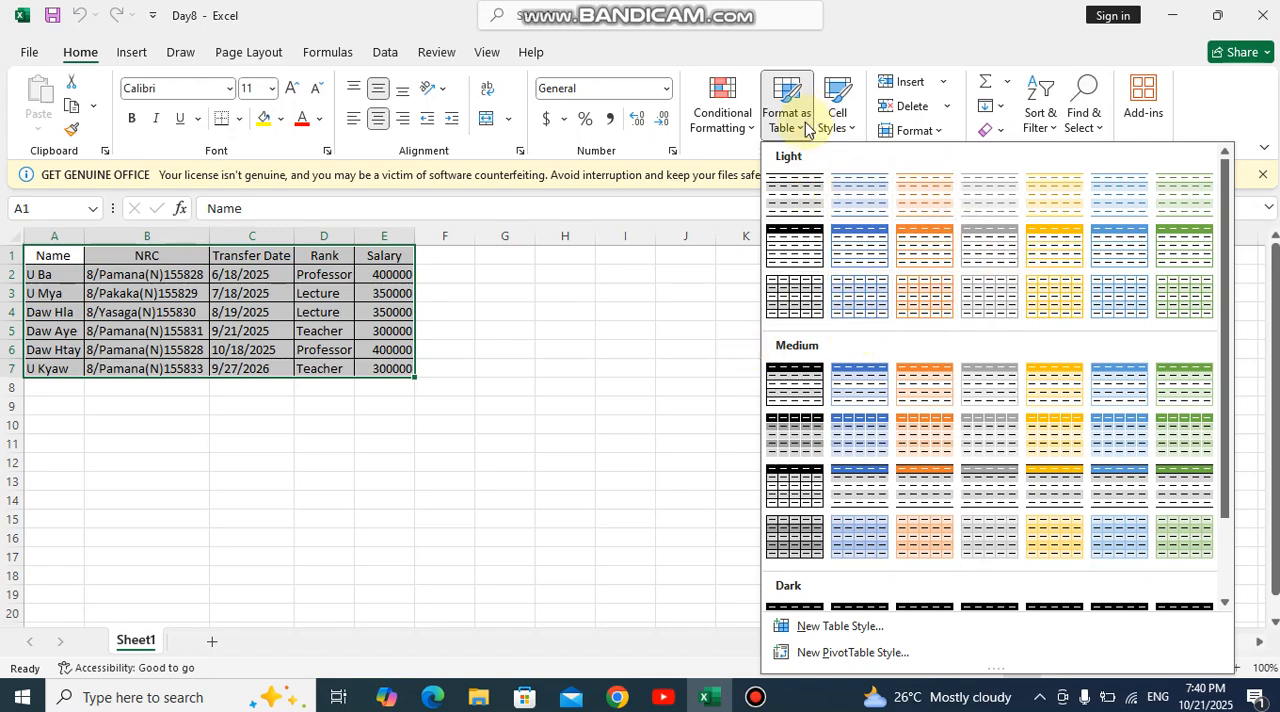
click(994, 306)
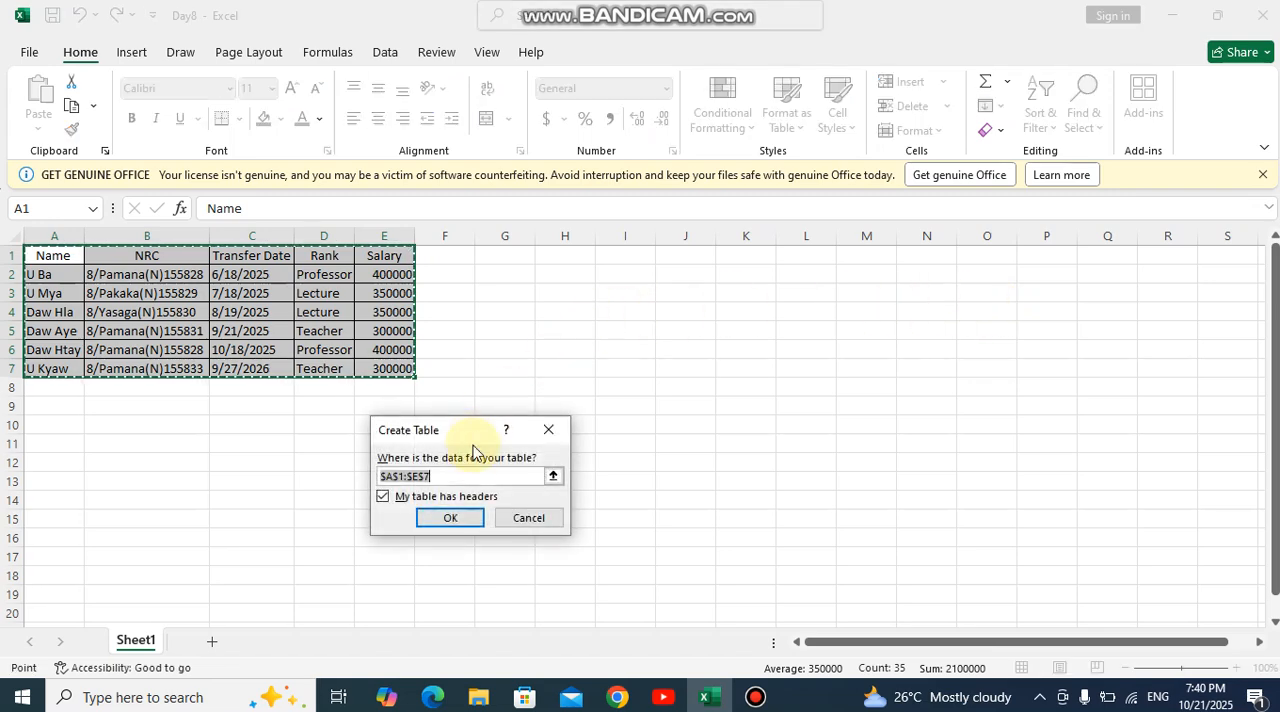
click(451, 518)
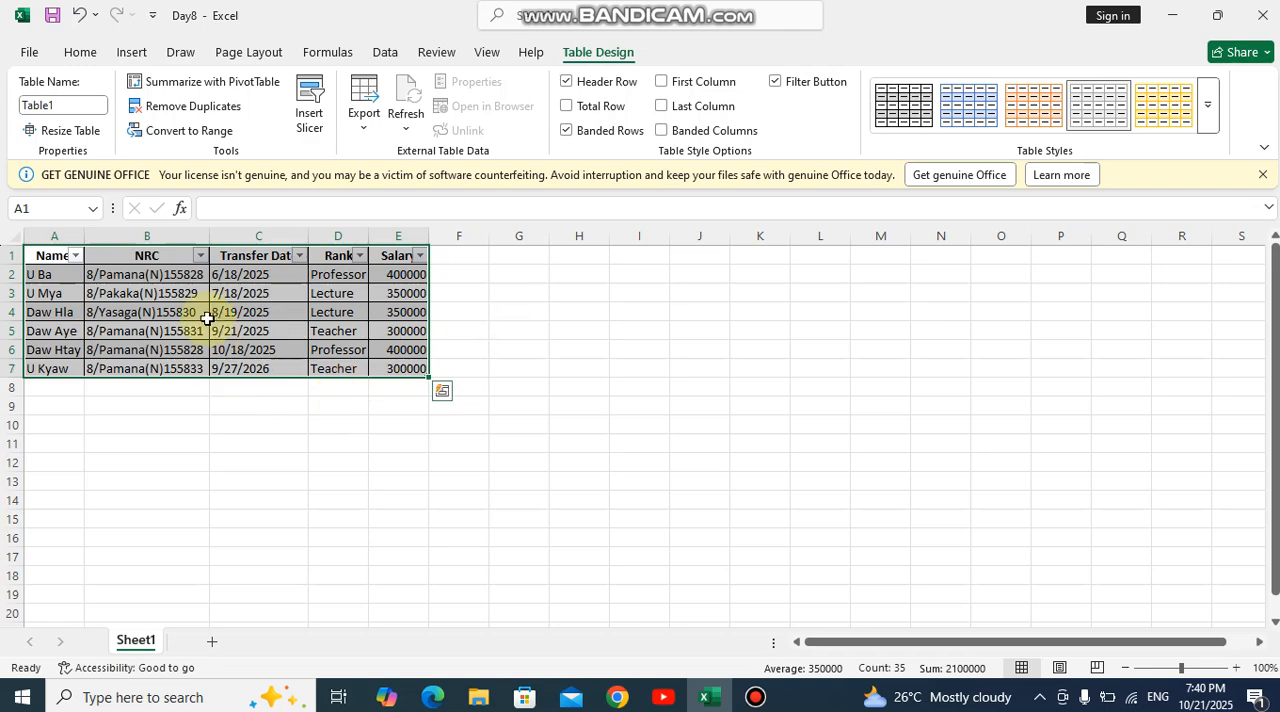
- Change the table's style to the orange banded style from the first row of the Light group
click(80, 54)
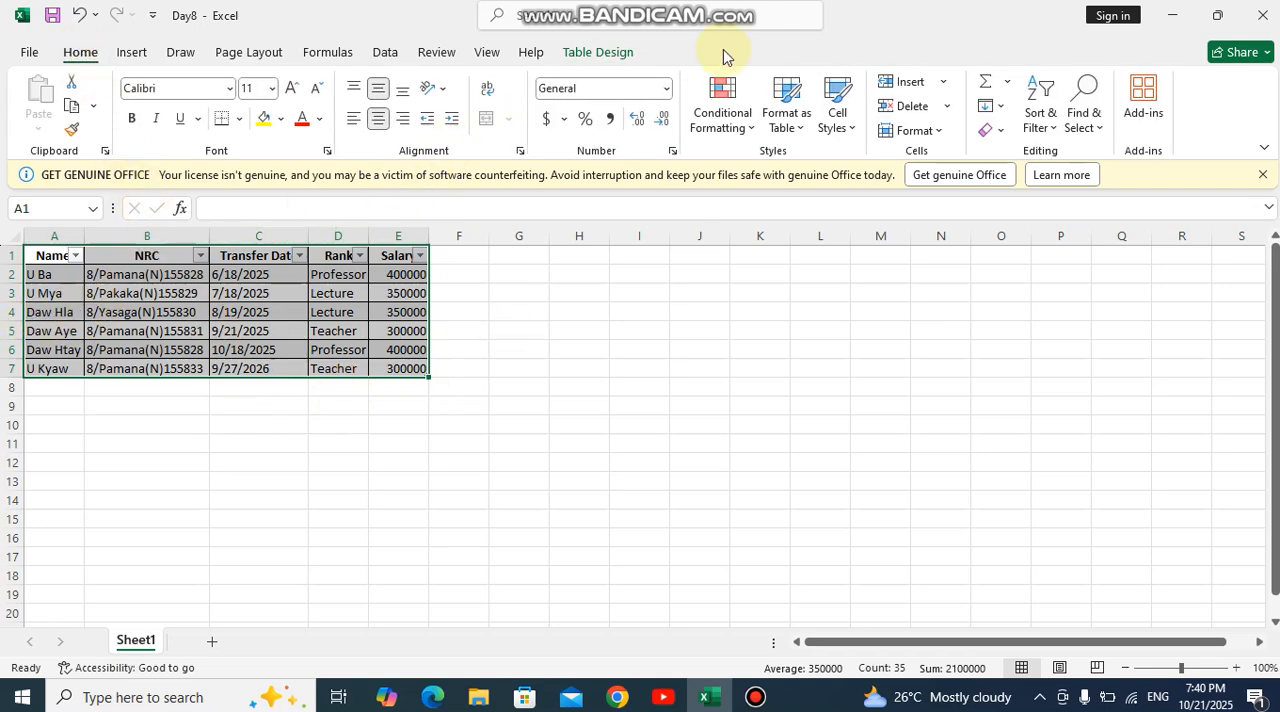
click(783, 117)
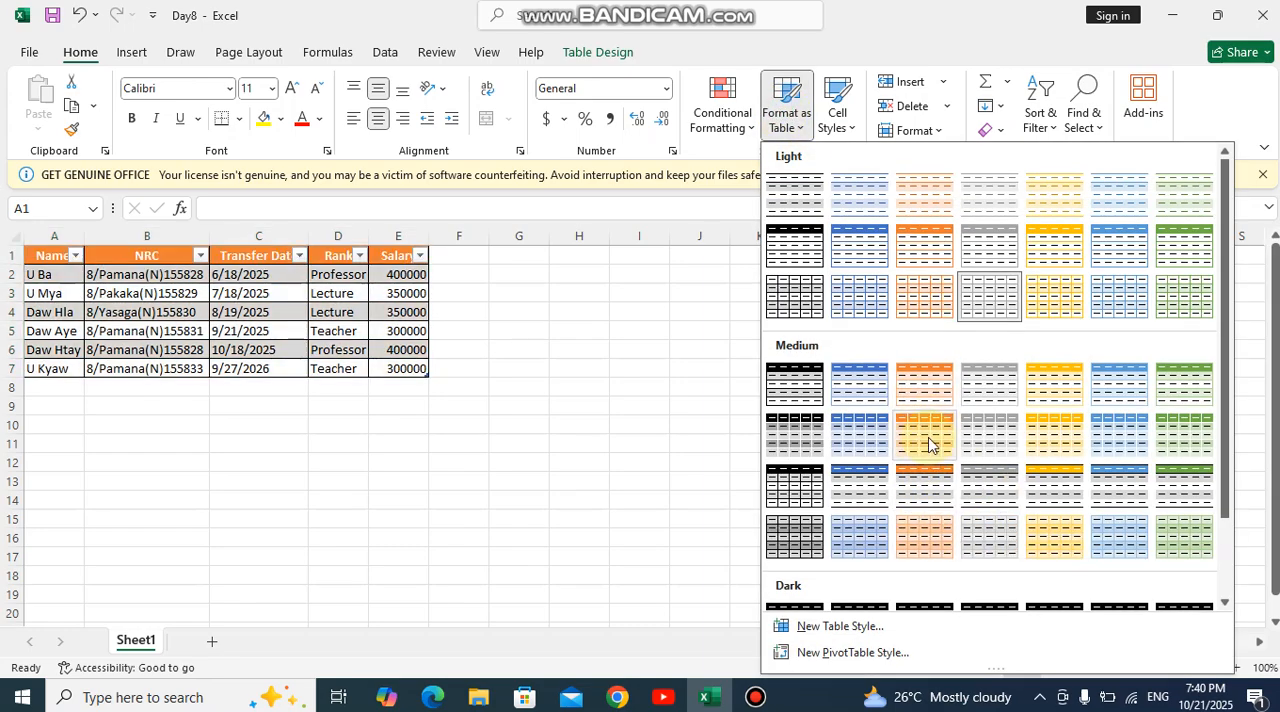
click(919, 203)
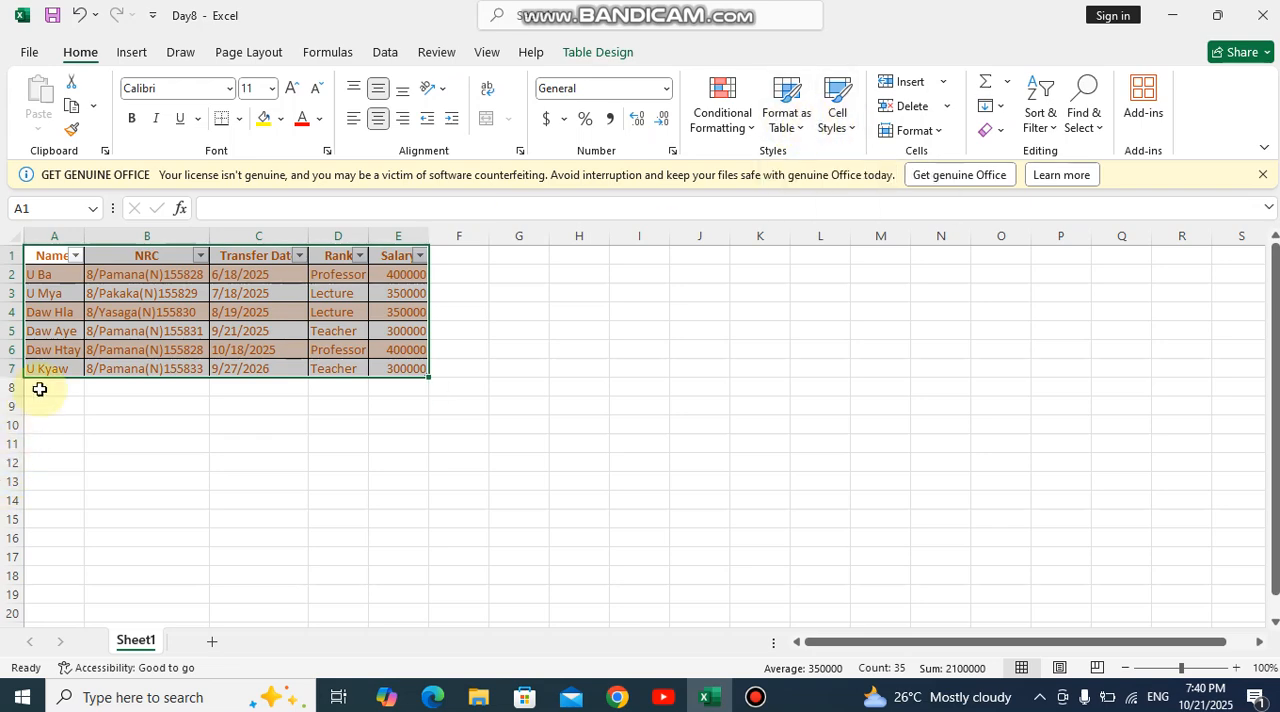
- Apply the Good cell style to the table's fourth row, A4:E4
click(31, 310)
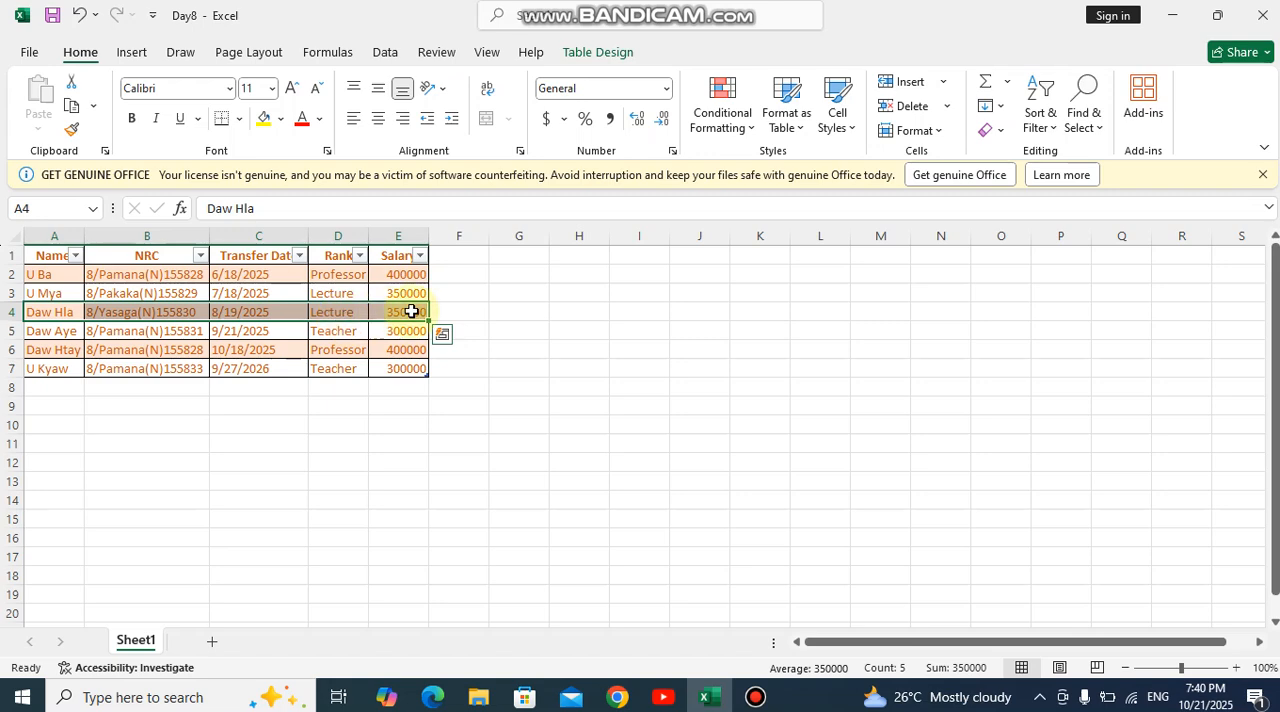
click(840, 120)
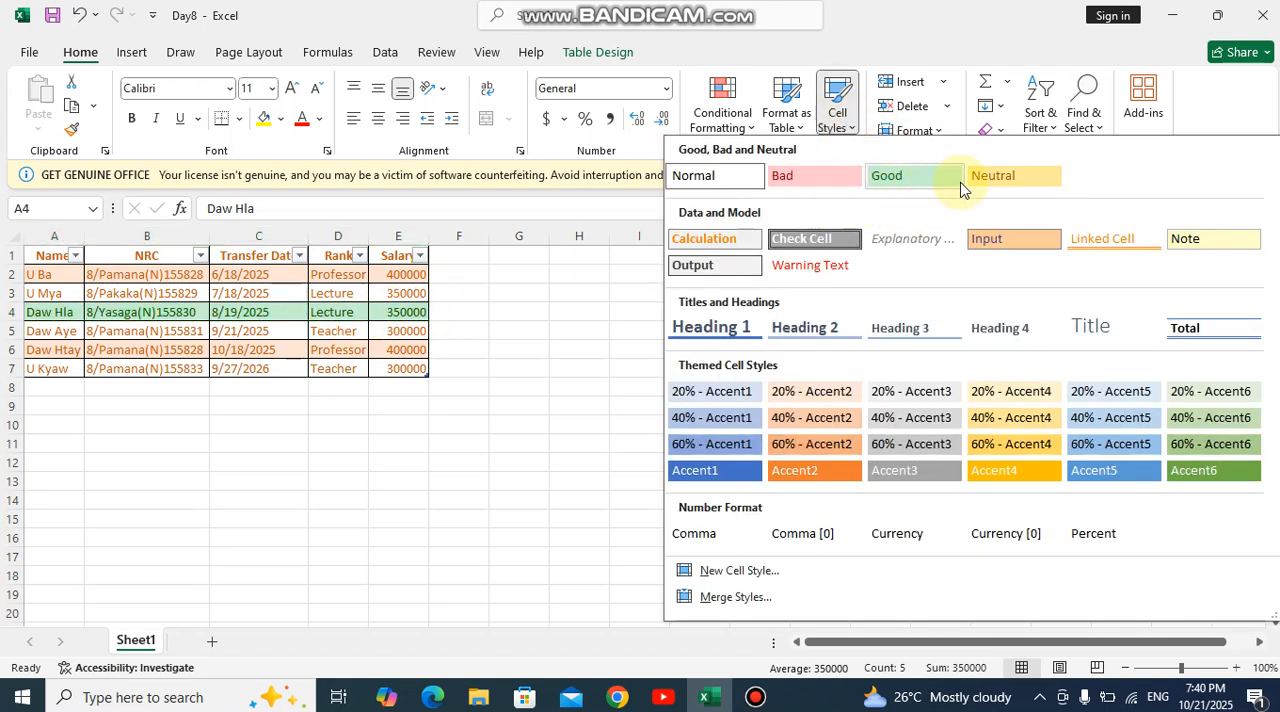
click(900, 177)
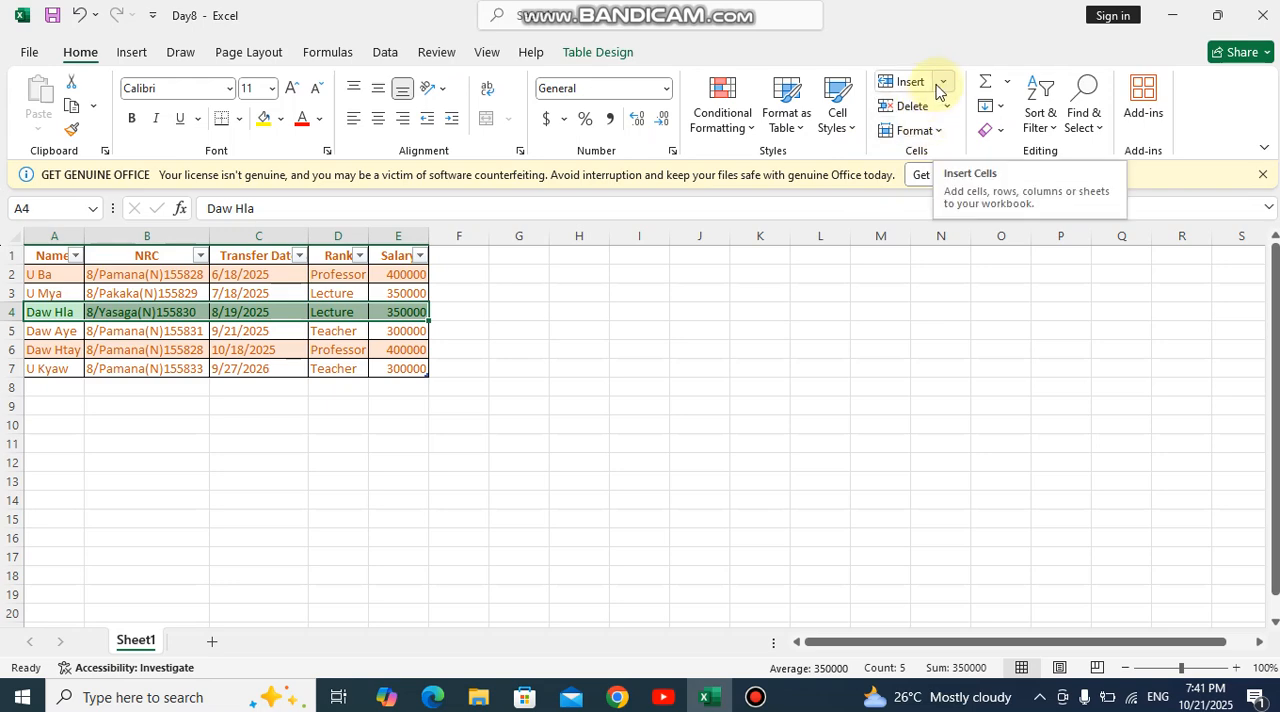
- Insert a blank sheet row above row 4
click(62, 297)
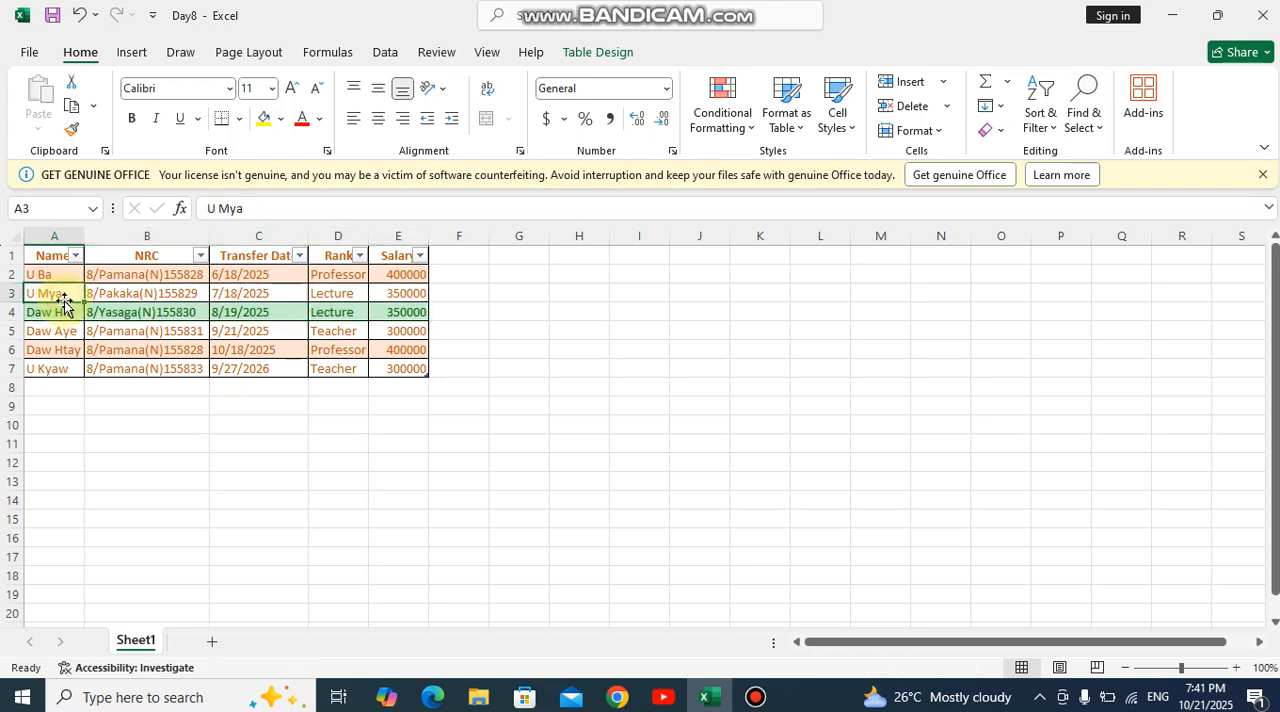
click(70, 314)
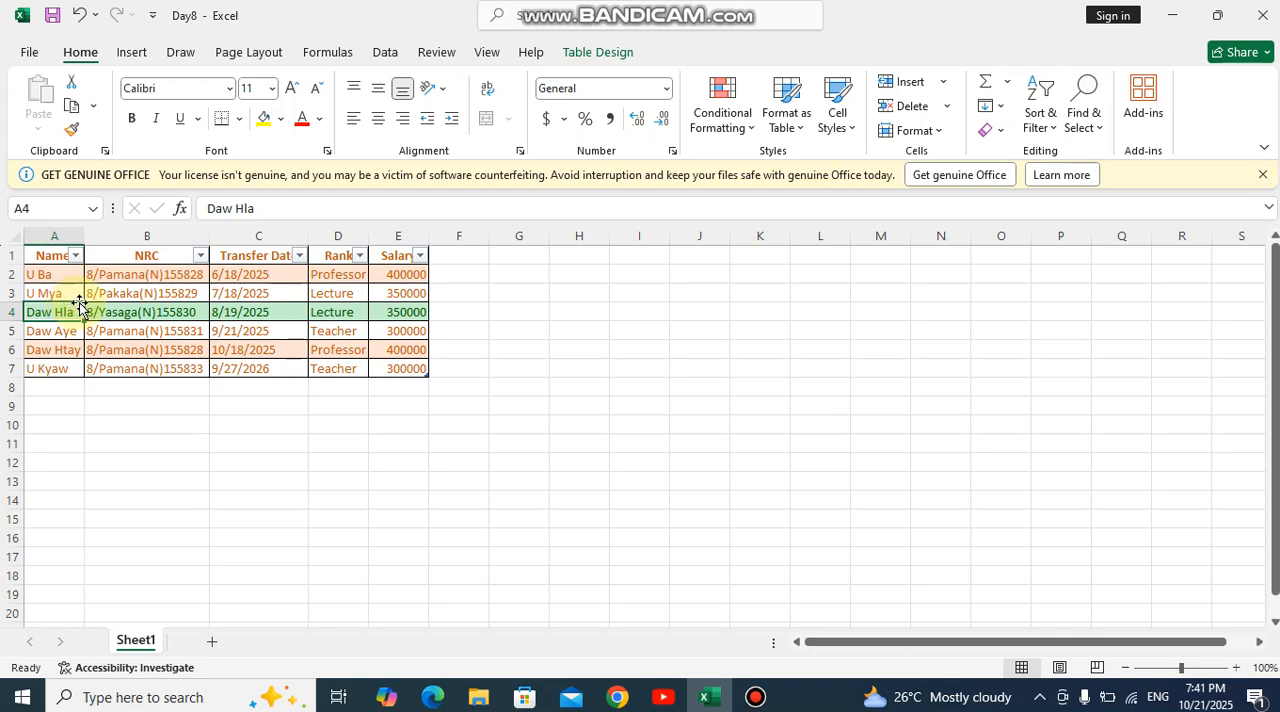
click(944, 84)
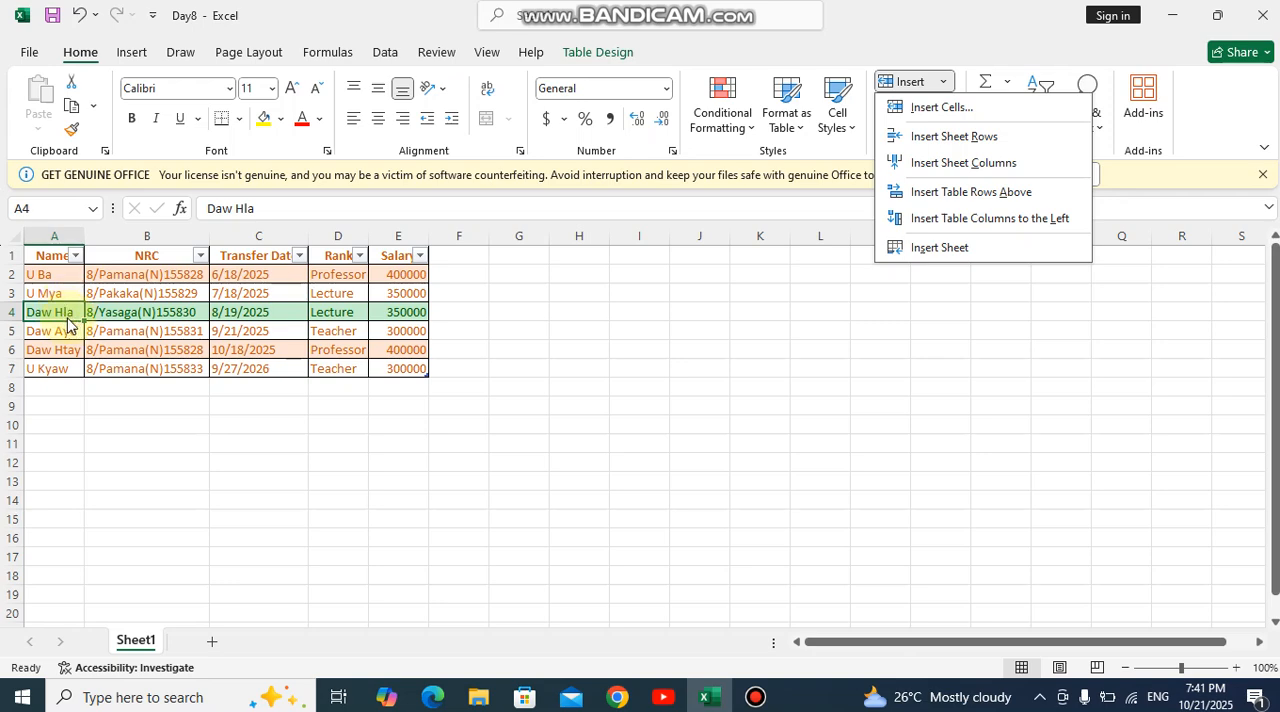
click(958, 140)
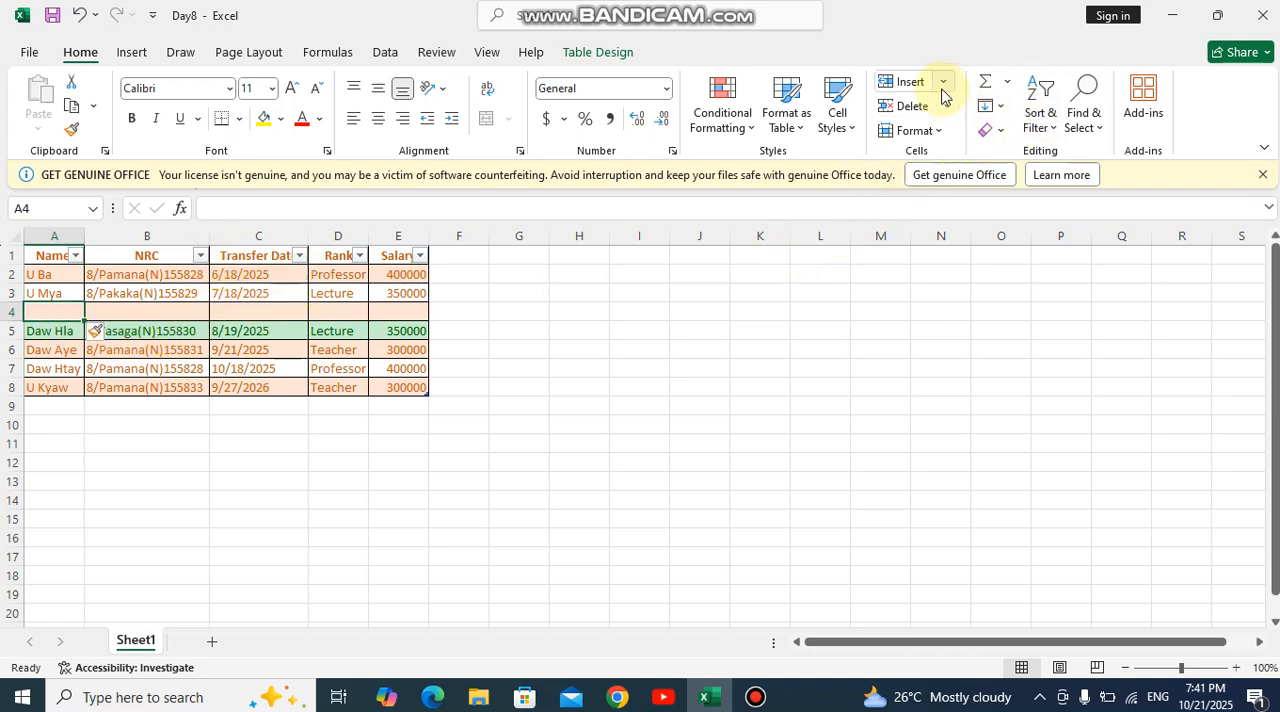
- Insert a blank sheet column before the NRC column
click(125, 257)
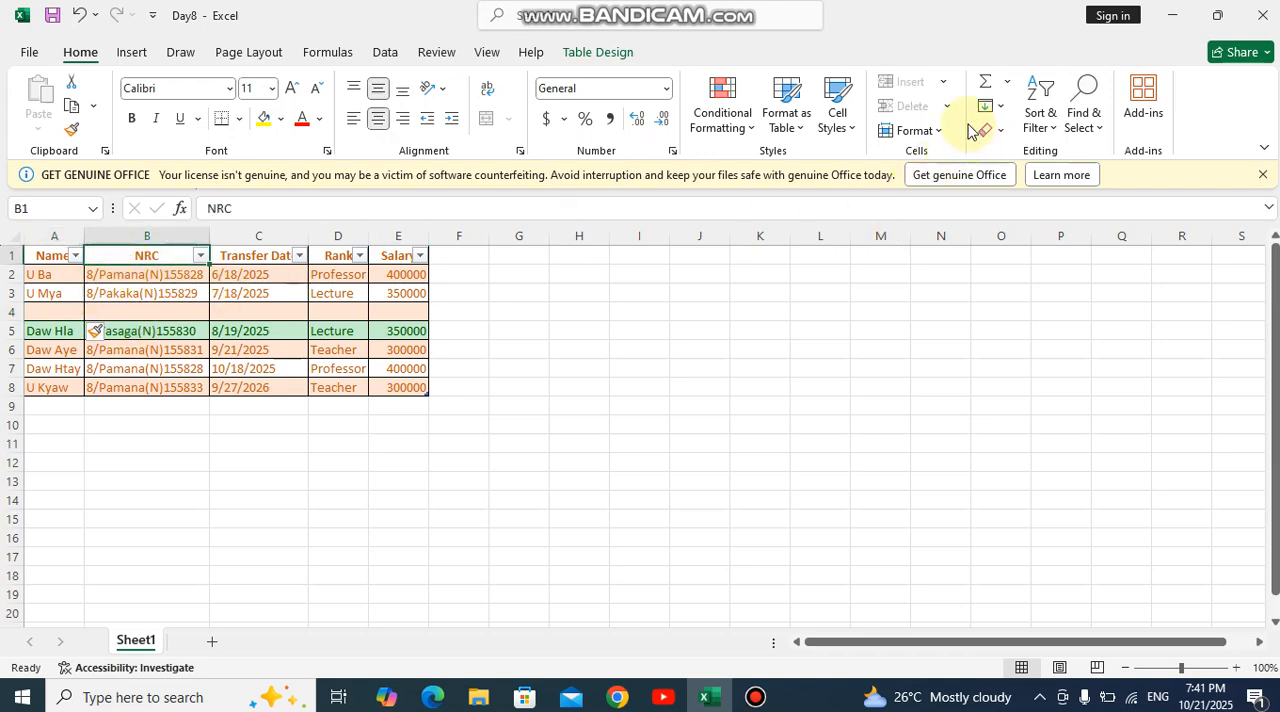
click(153, 235)
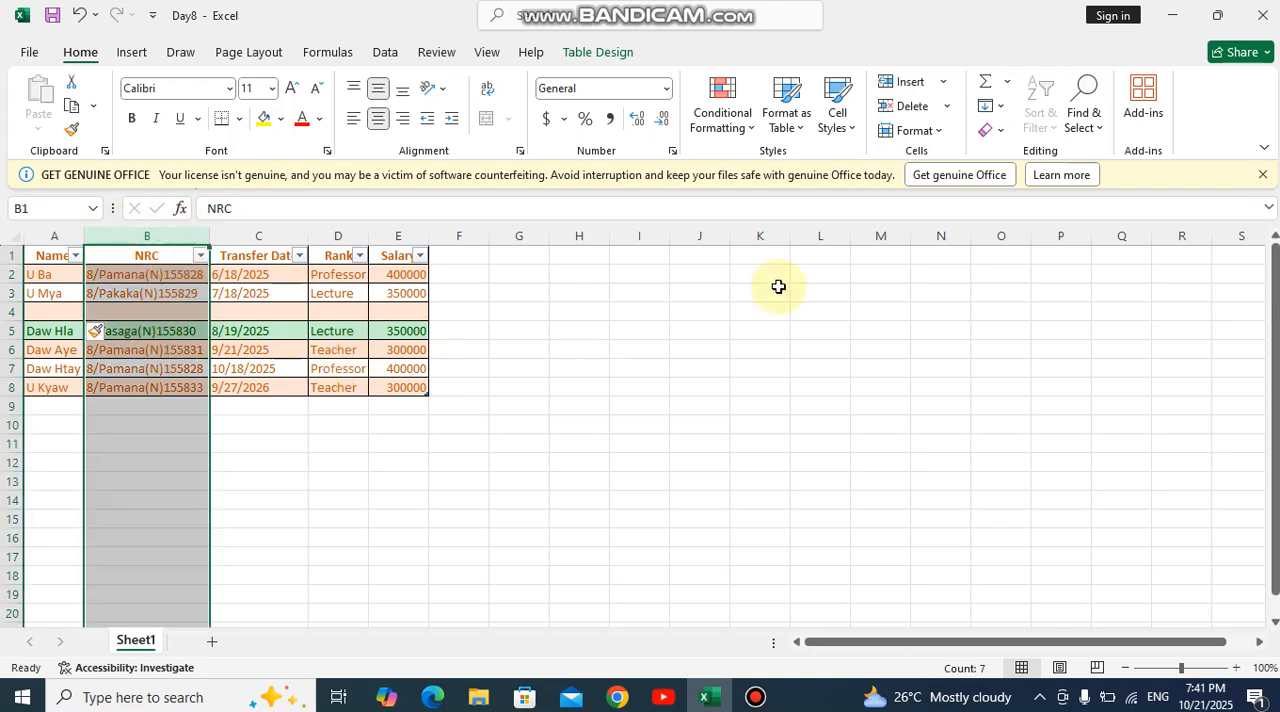
click(940, 82)
click(938, 165)
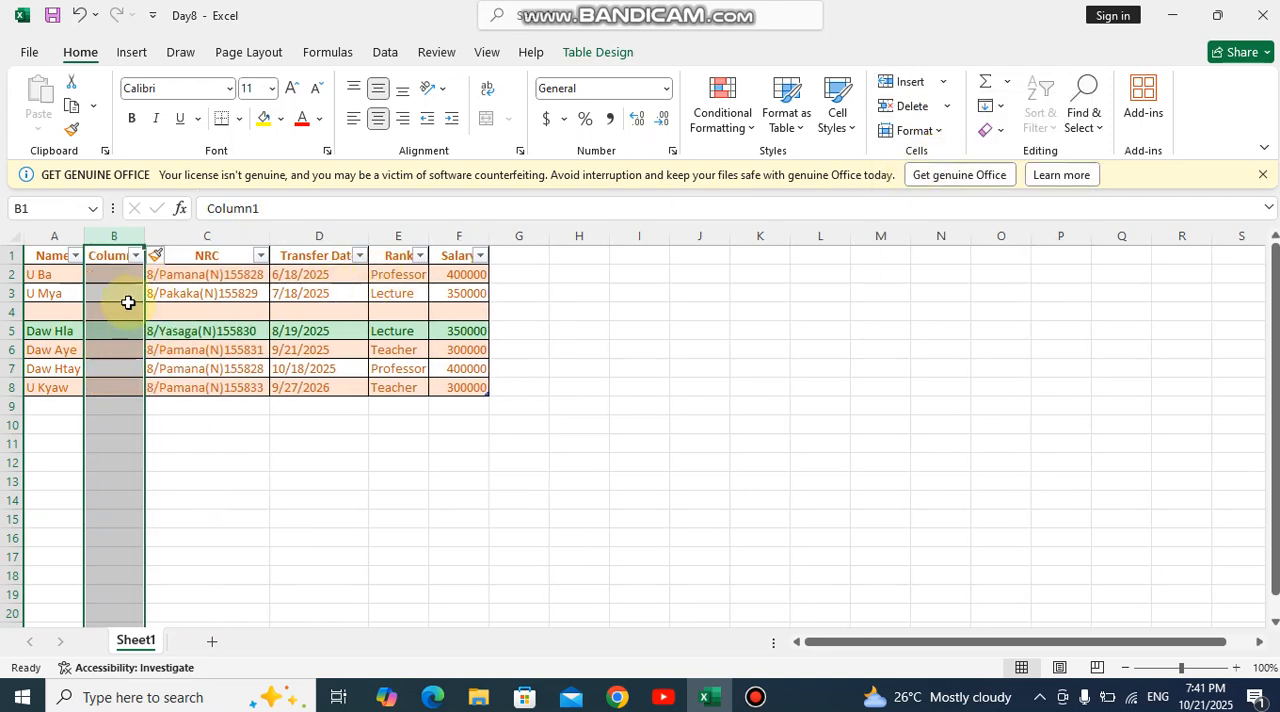
- Delete the blank column before NRC and the empty sheet row 4
click(944, 105)
click(940, 189)
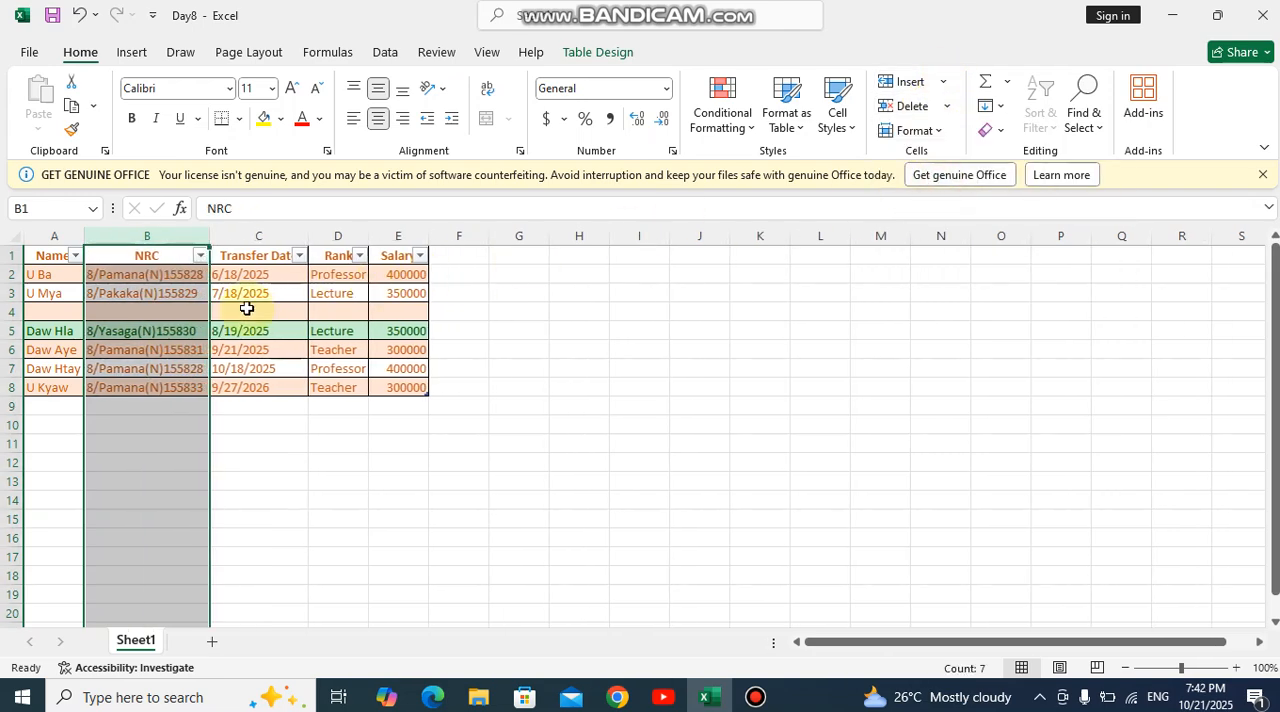
click(60, 311)
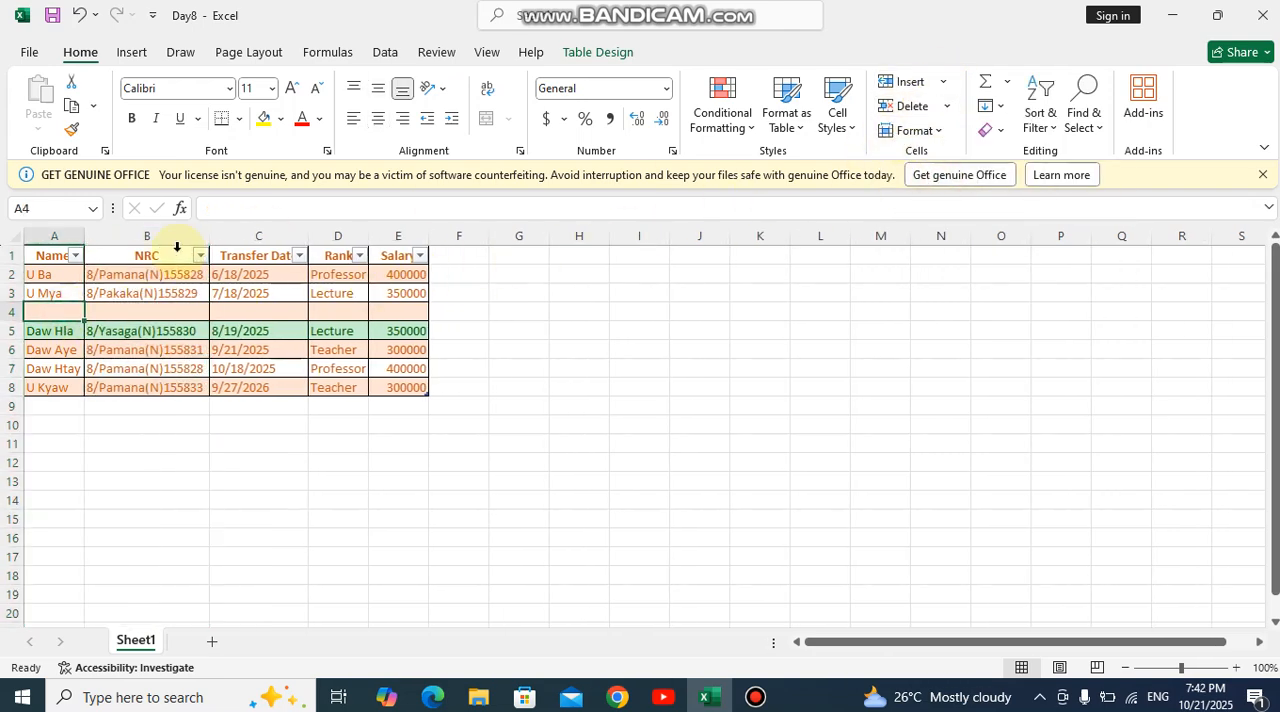
click(5, 311)
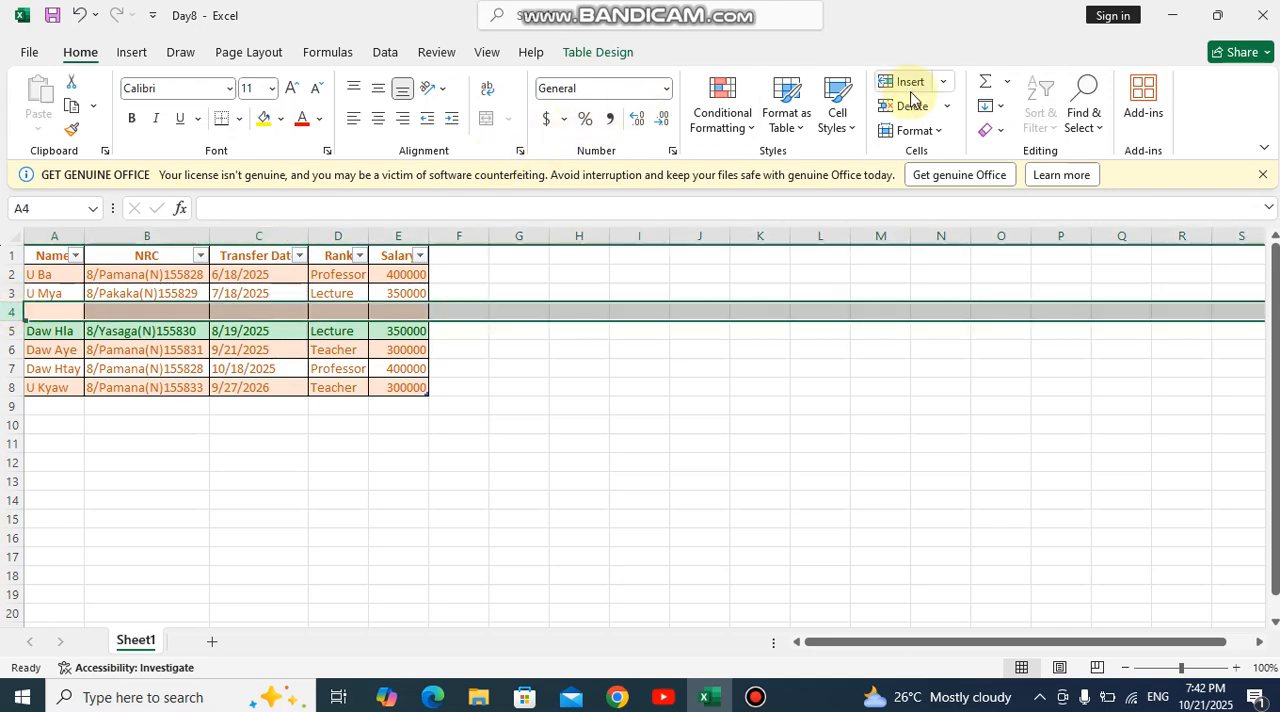
click(946, 106)
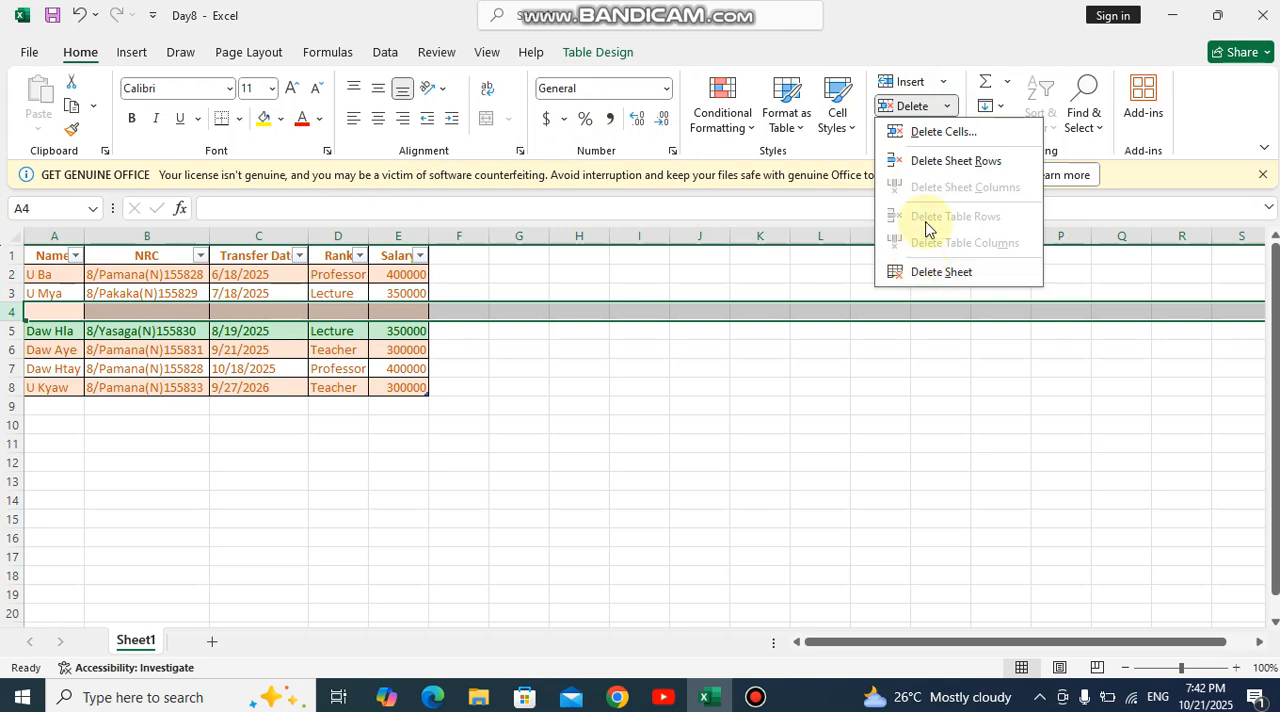
click(940, 161)
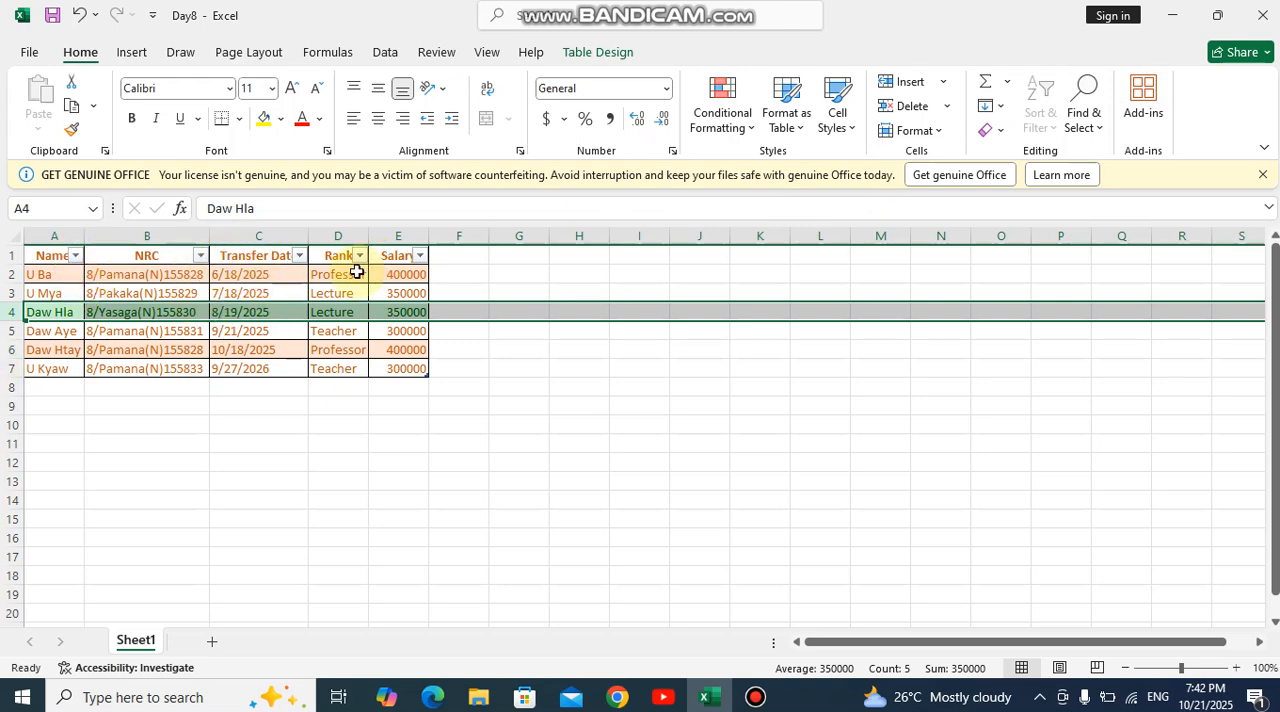
- Widen the Name and NRC columns
drag(86, 237, 199, 236)
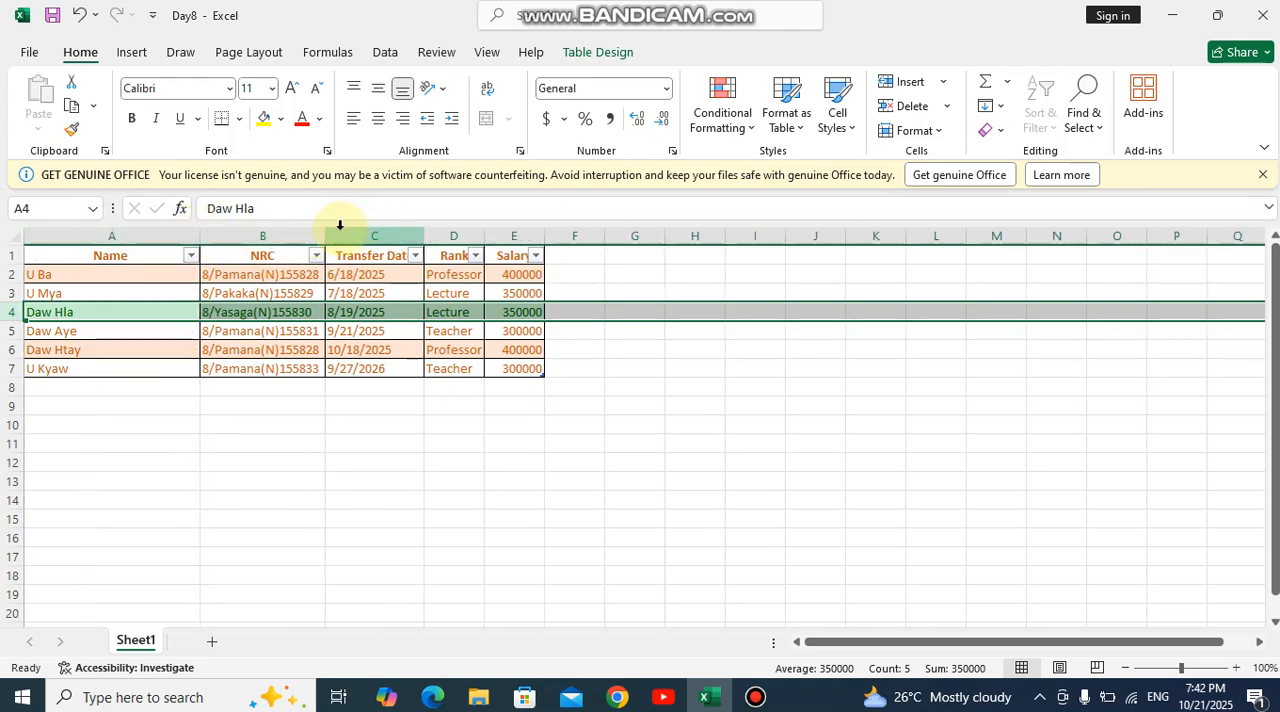
drag(326, 237, 355, 237)
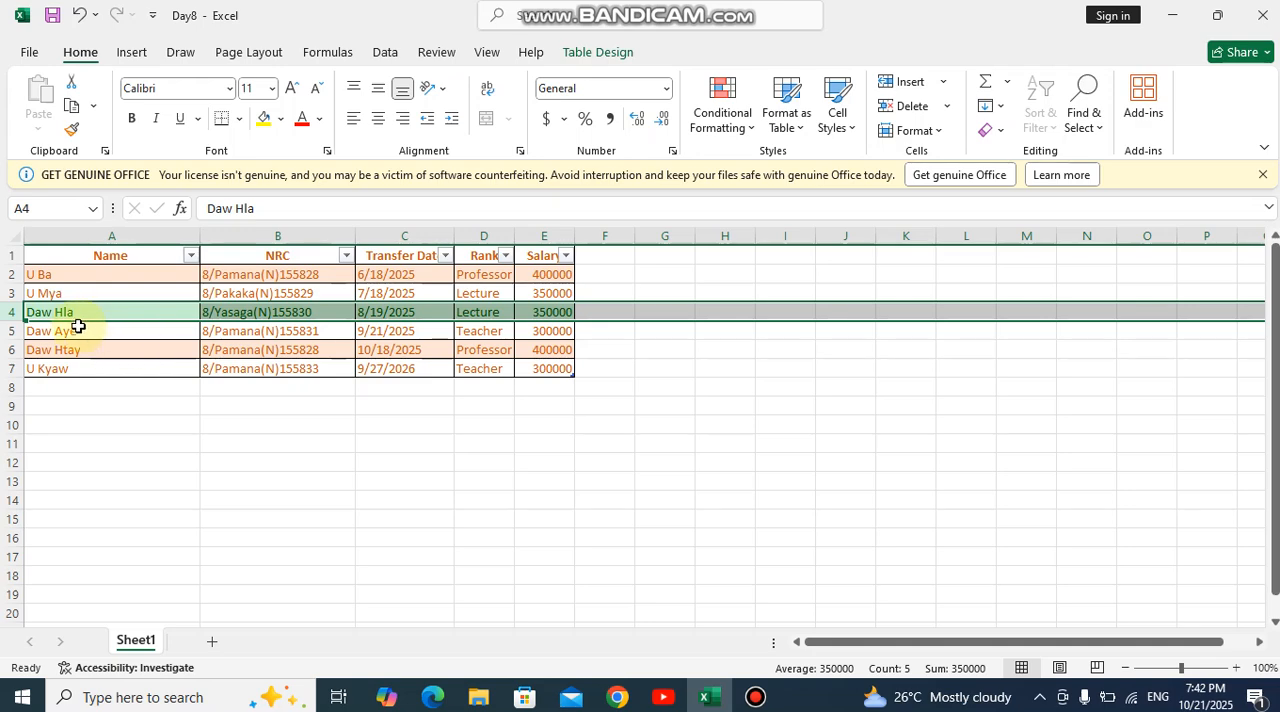
- Increase the heights of rows 4 and 7 to roughly double by resizing them manually
drag(28, 321, 29, 341)
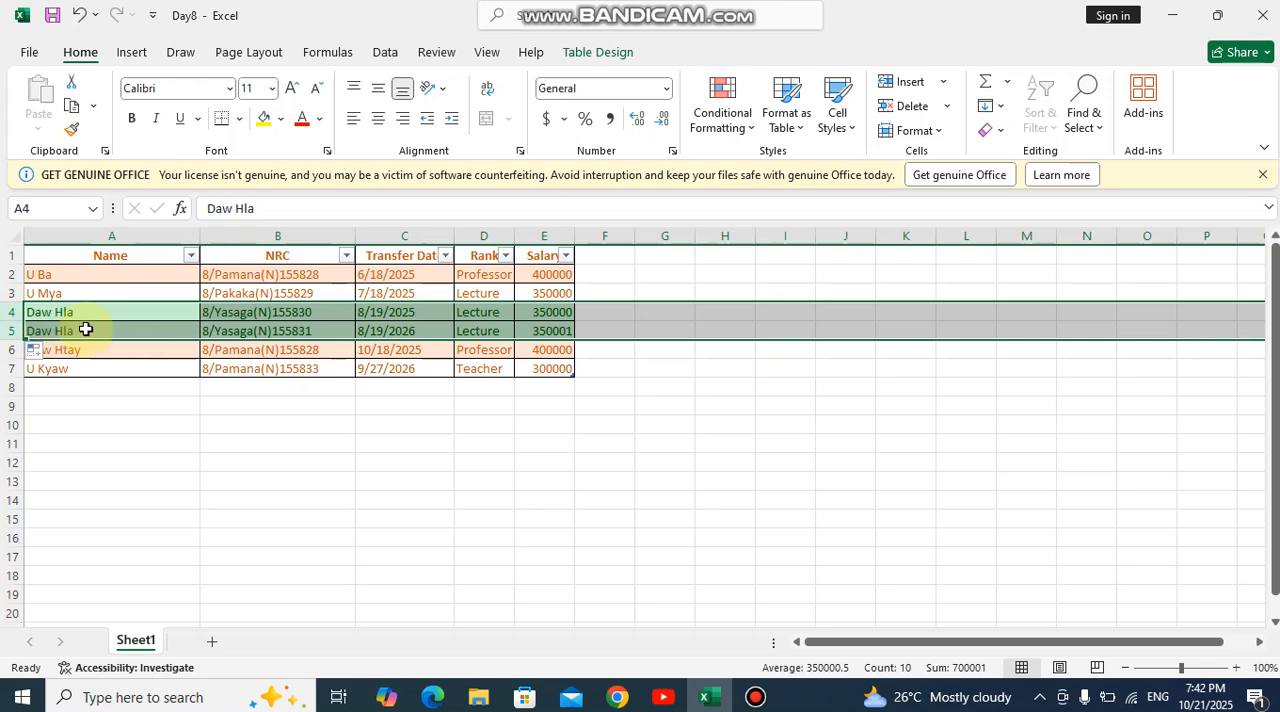
key(ctrl+z)
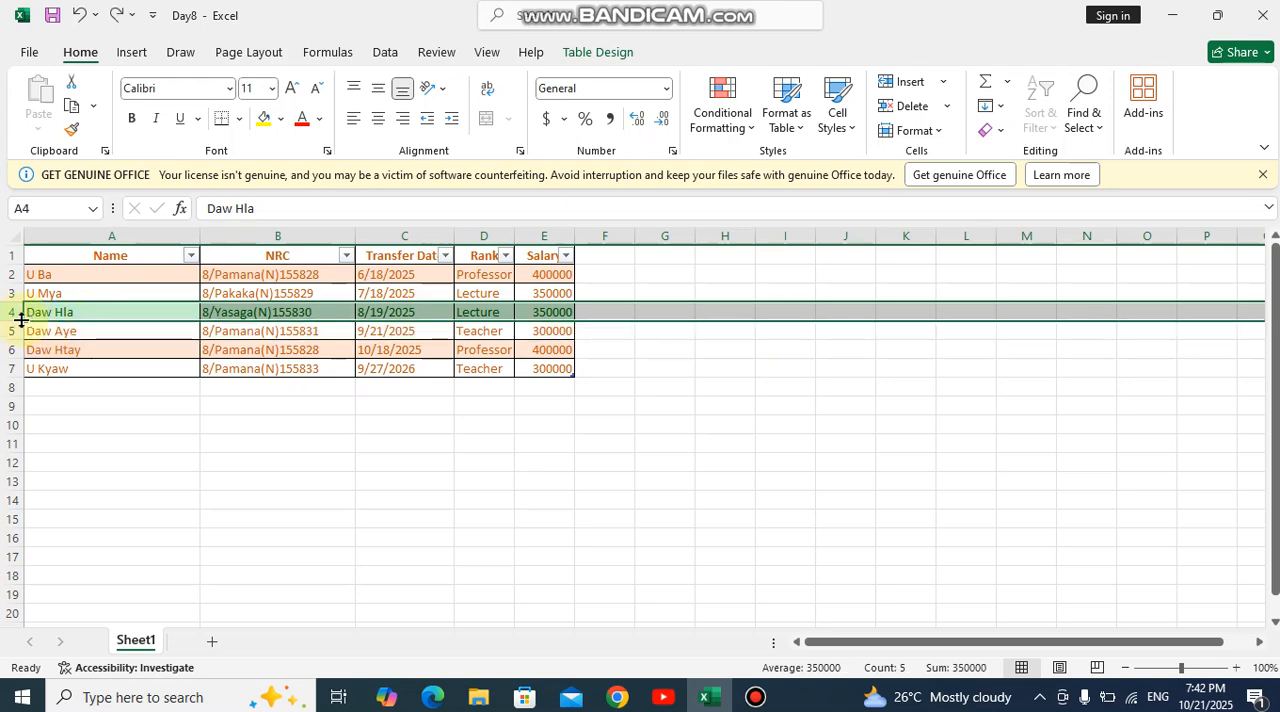
drag(20, 320, 22, 343)
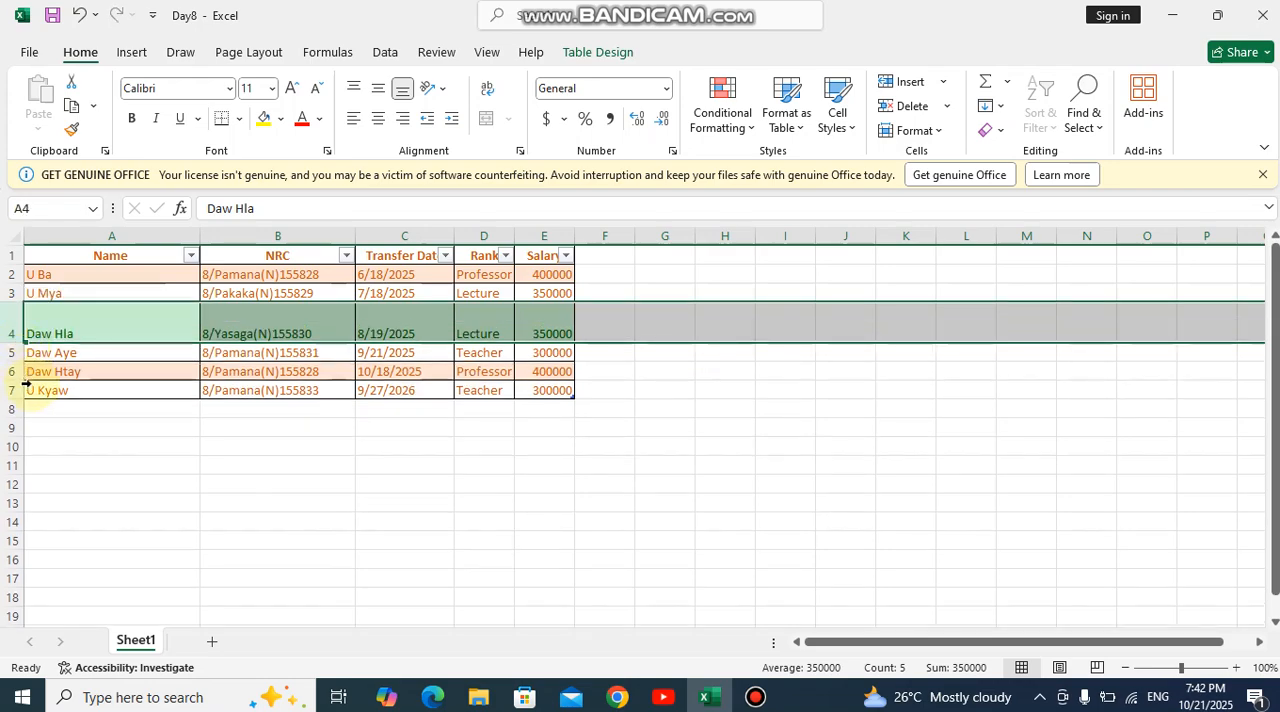
click(27, 390)
drag(21, 399, 22, 424)
- Widen the NRC column further and widen the Rank column
drag(355, 236, 397, 237)
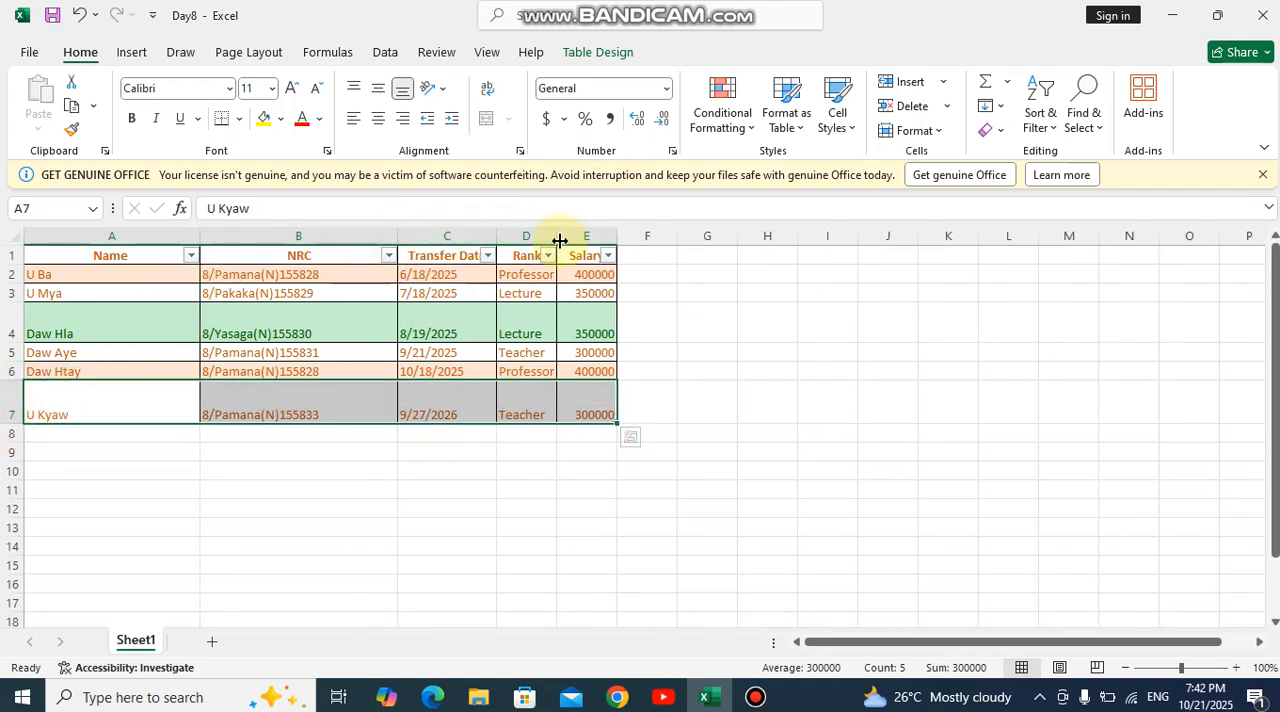
drag(557, 237, 620, 238)
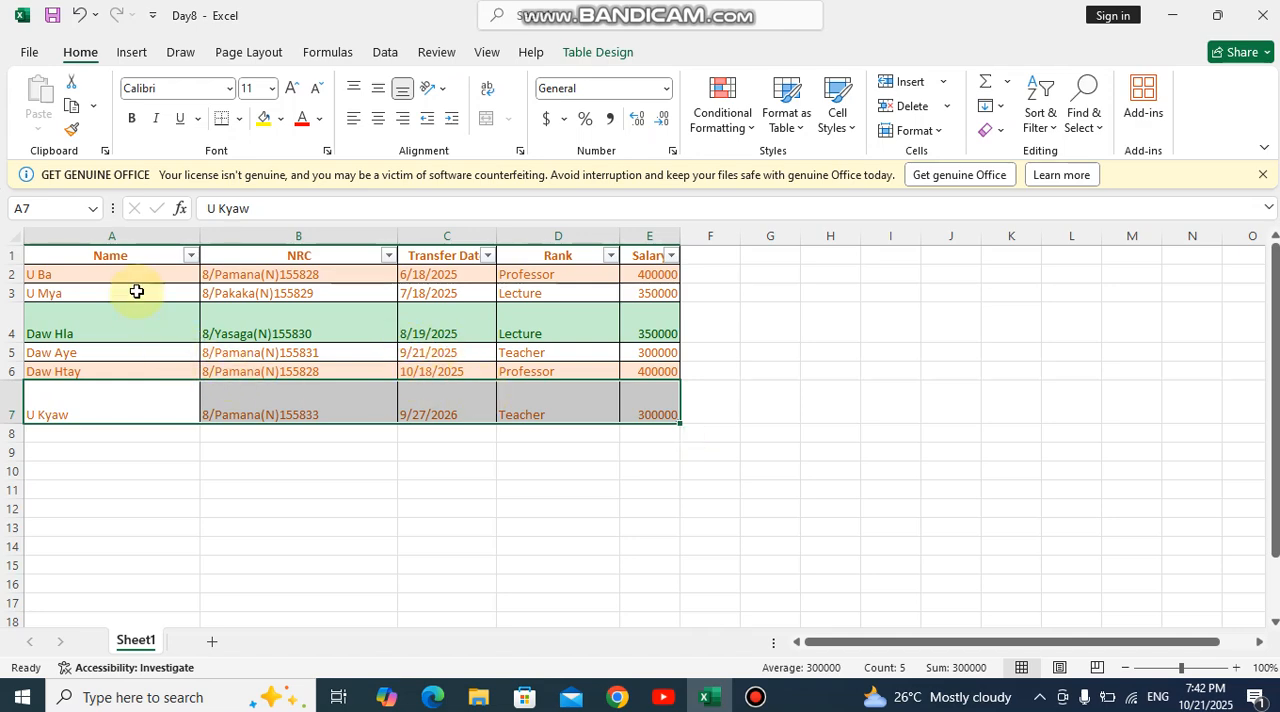
- Set the row height of the whole table, A1:E7, to 20
drag(100, 256, 650, 410)
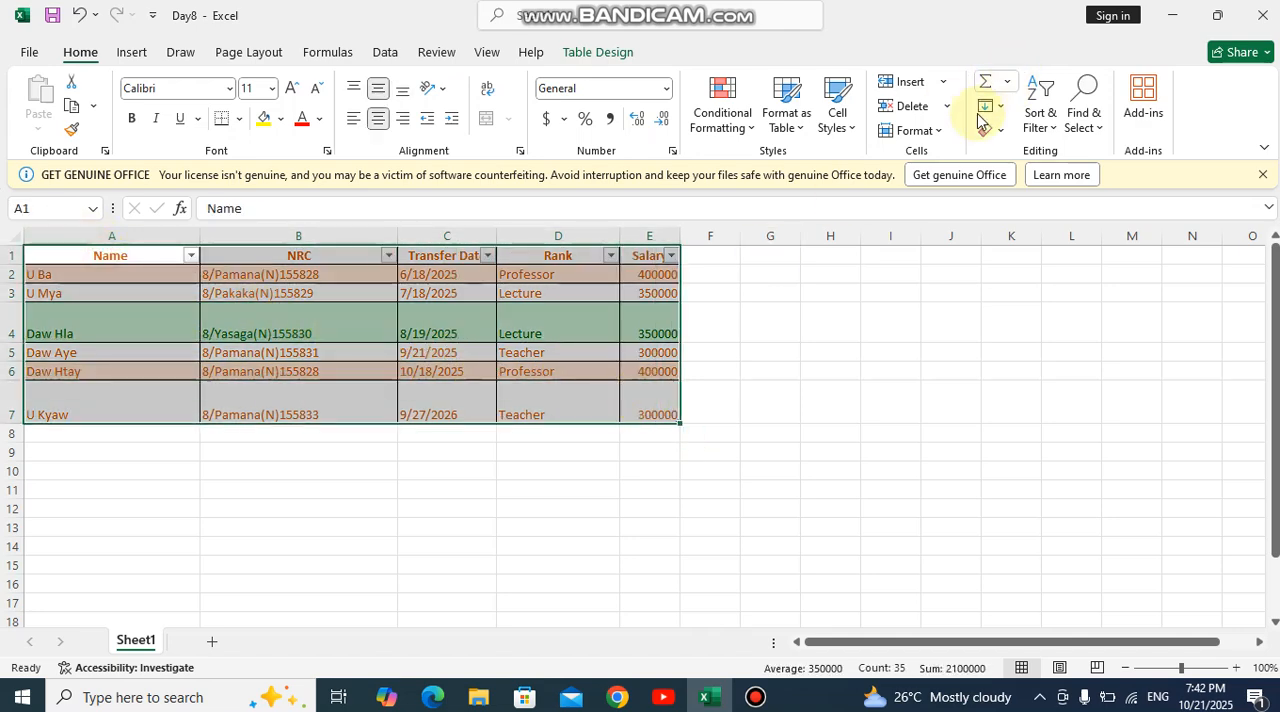
click(936, 132)
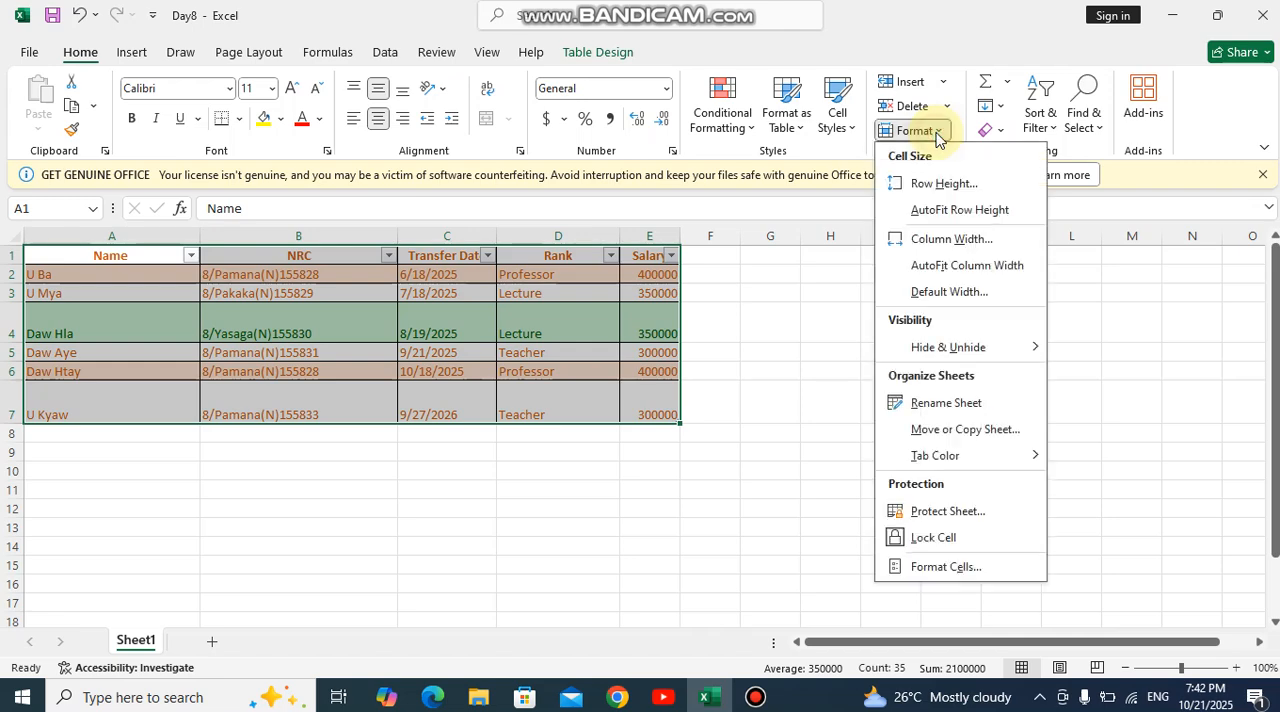
click(930, 183)
click(513, 471)
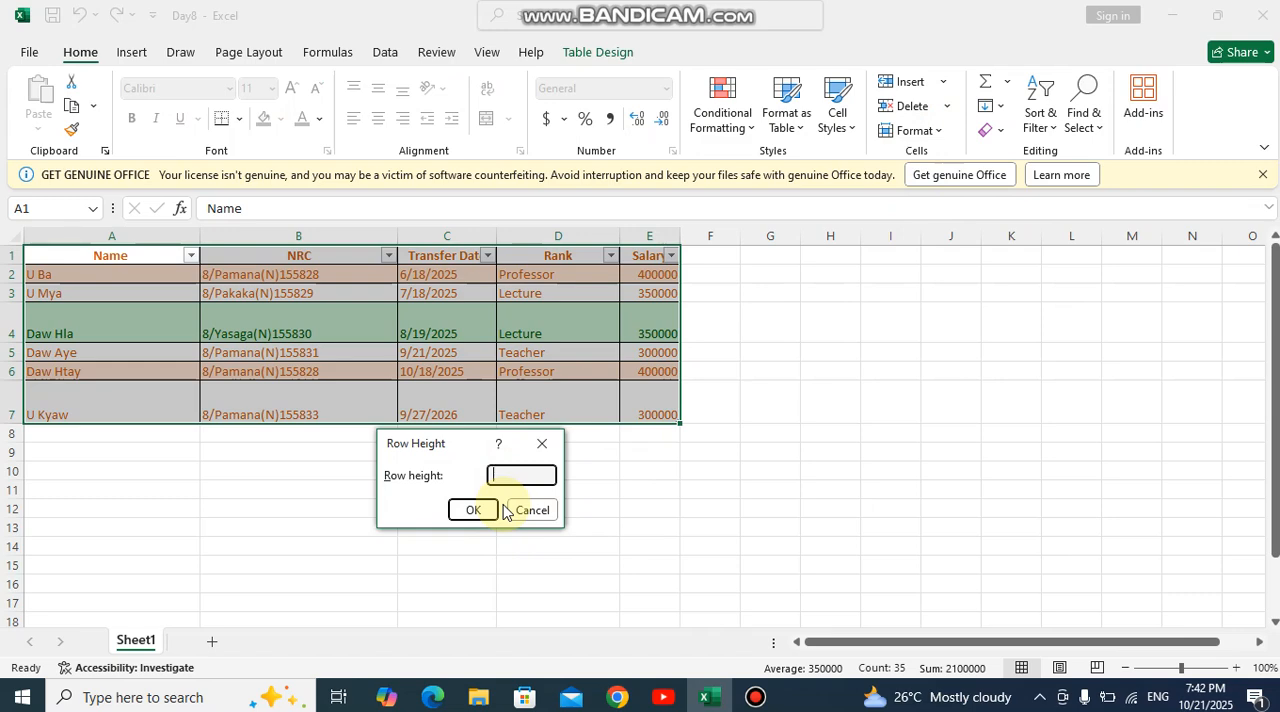
text(20)
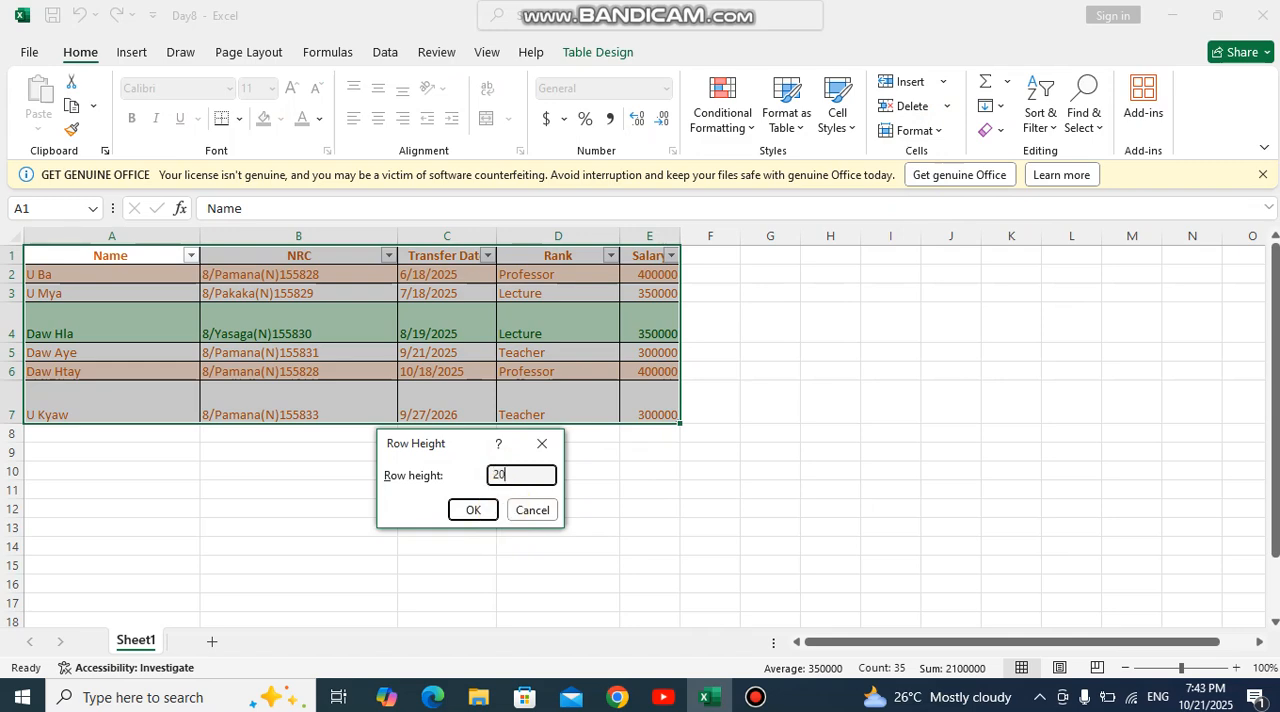
click(471, 511)
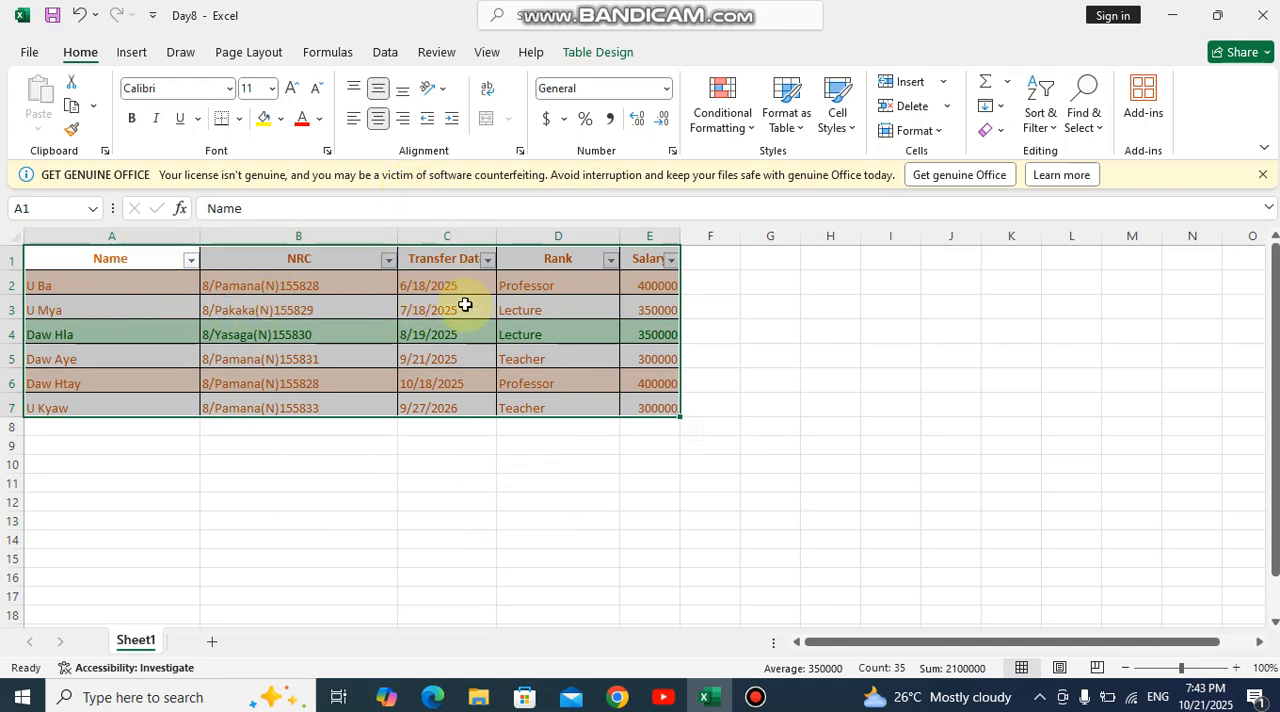
- Set the column width of the whole table, A1:E7, to 35
click(945, 132)
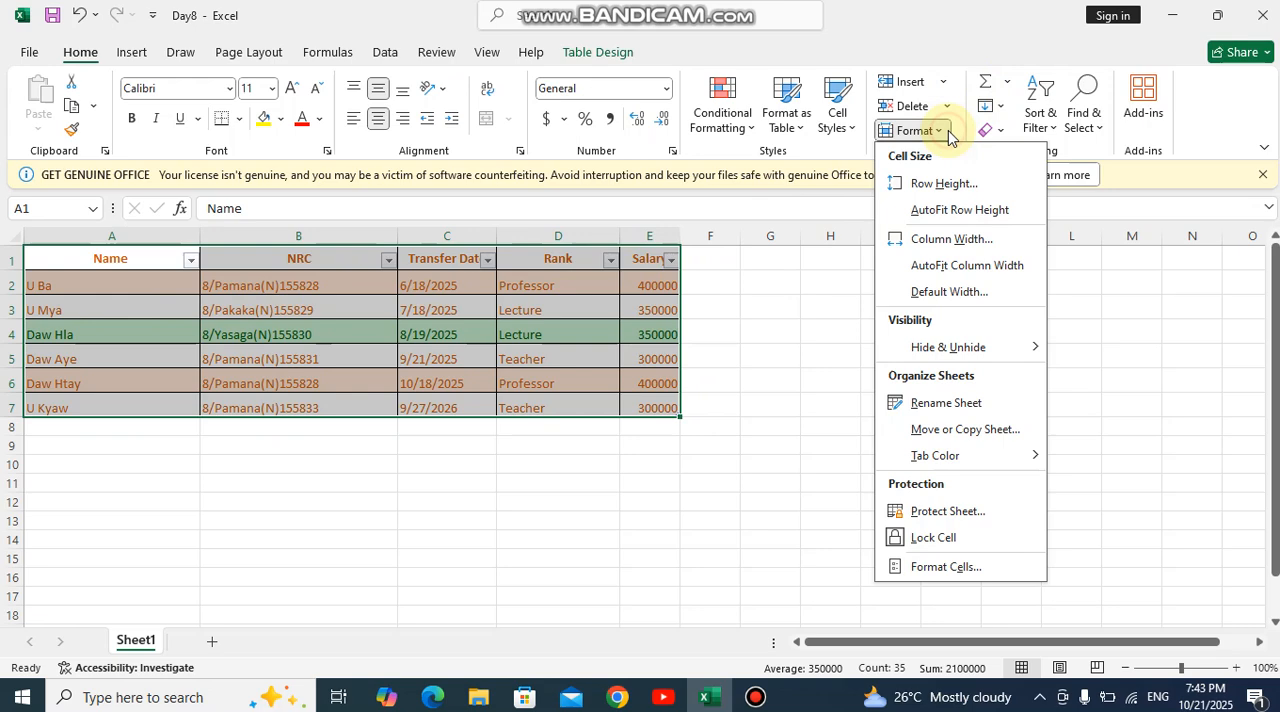
click(940, 240)
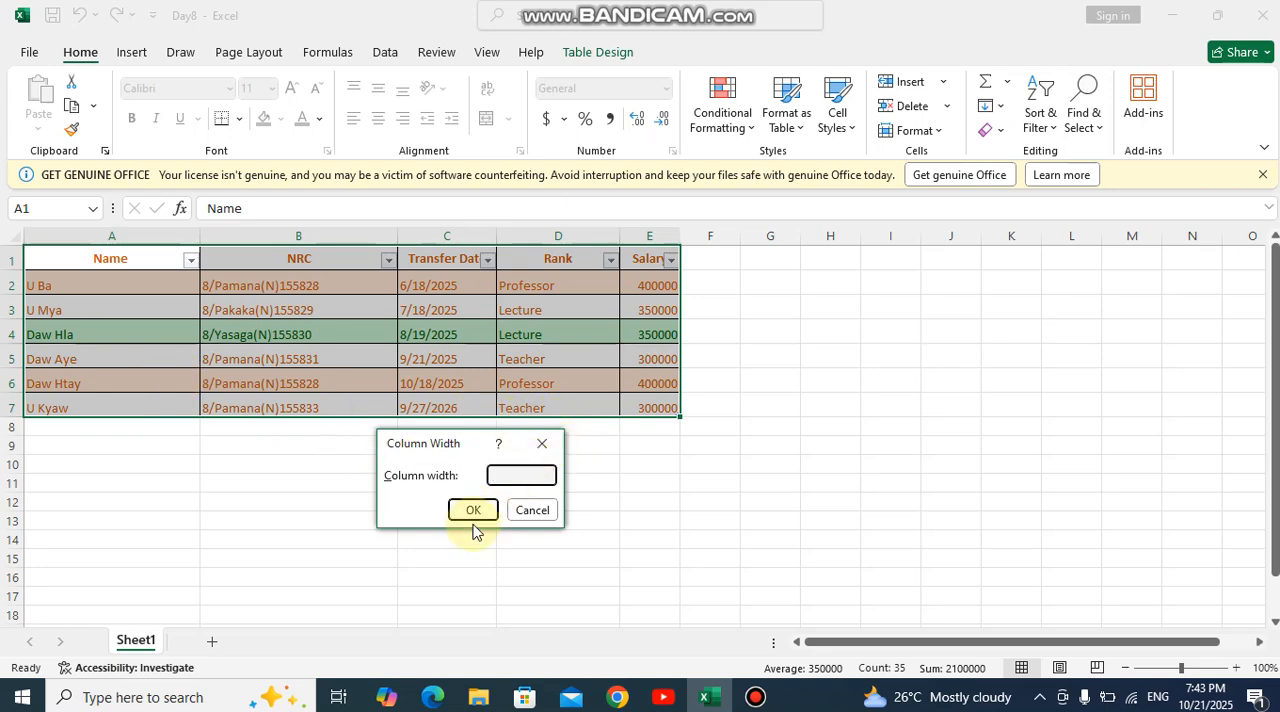
text(35)
click(466, 508)
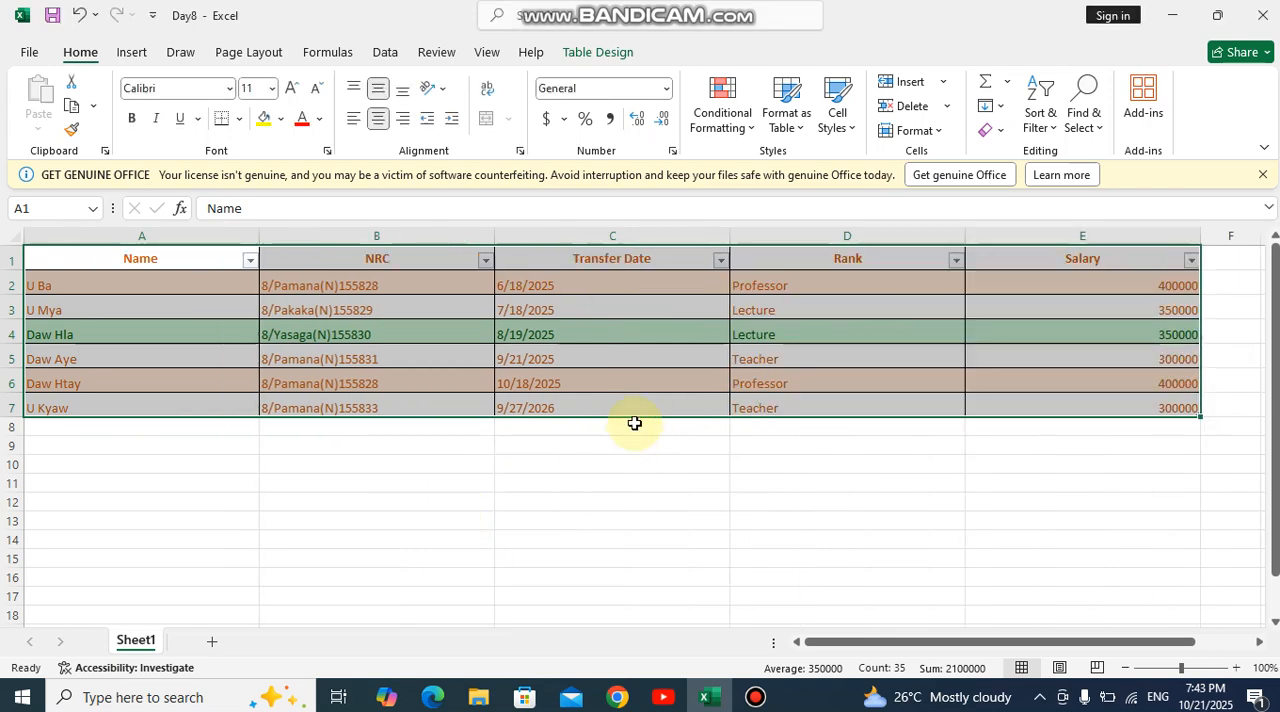
- Set the column width of the whole table, A1:E7, to 28
click(938, 131)
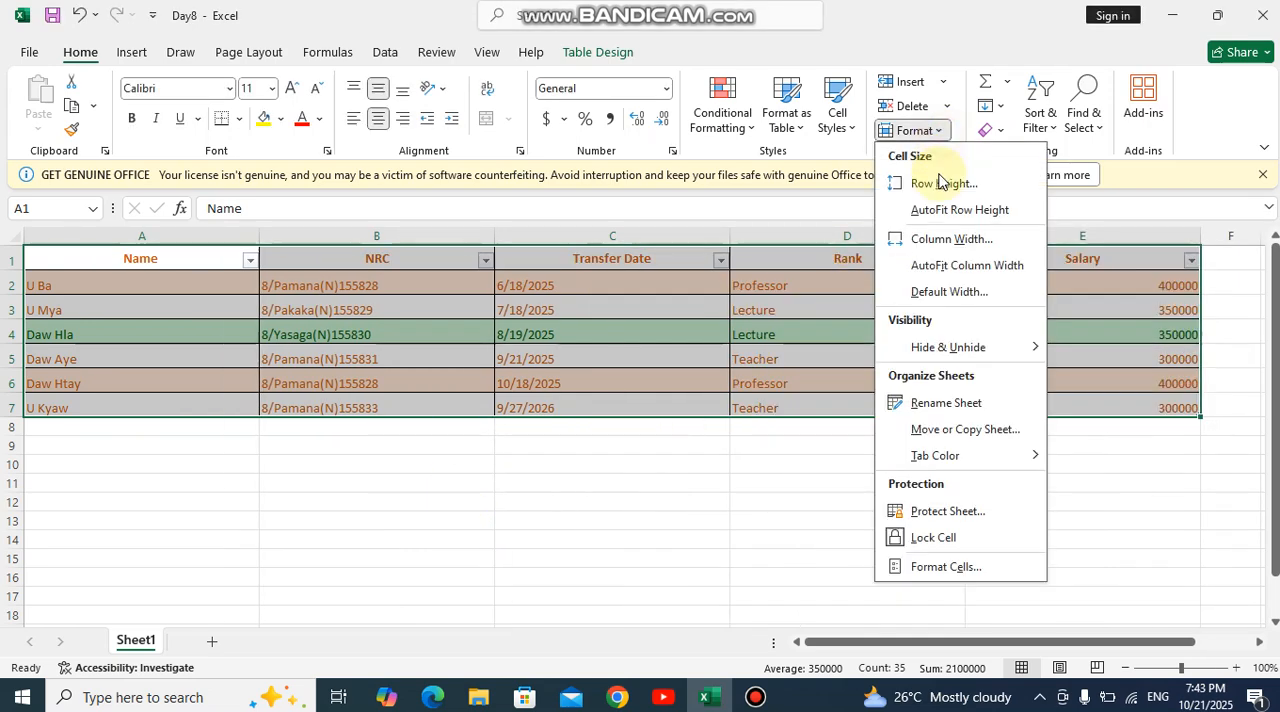
click(940, 240)
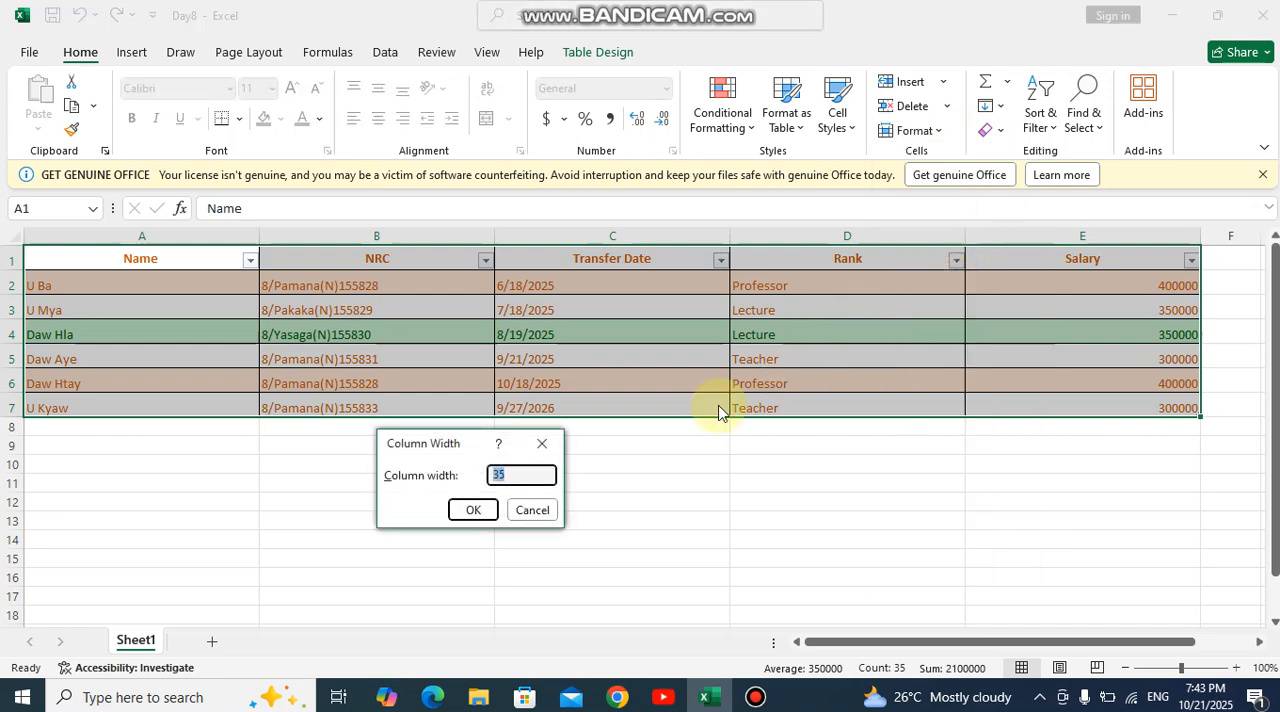
text(28)
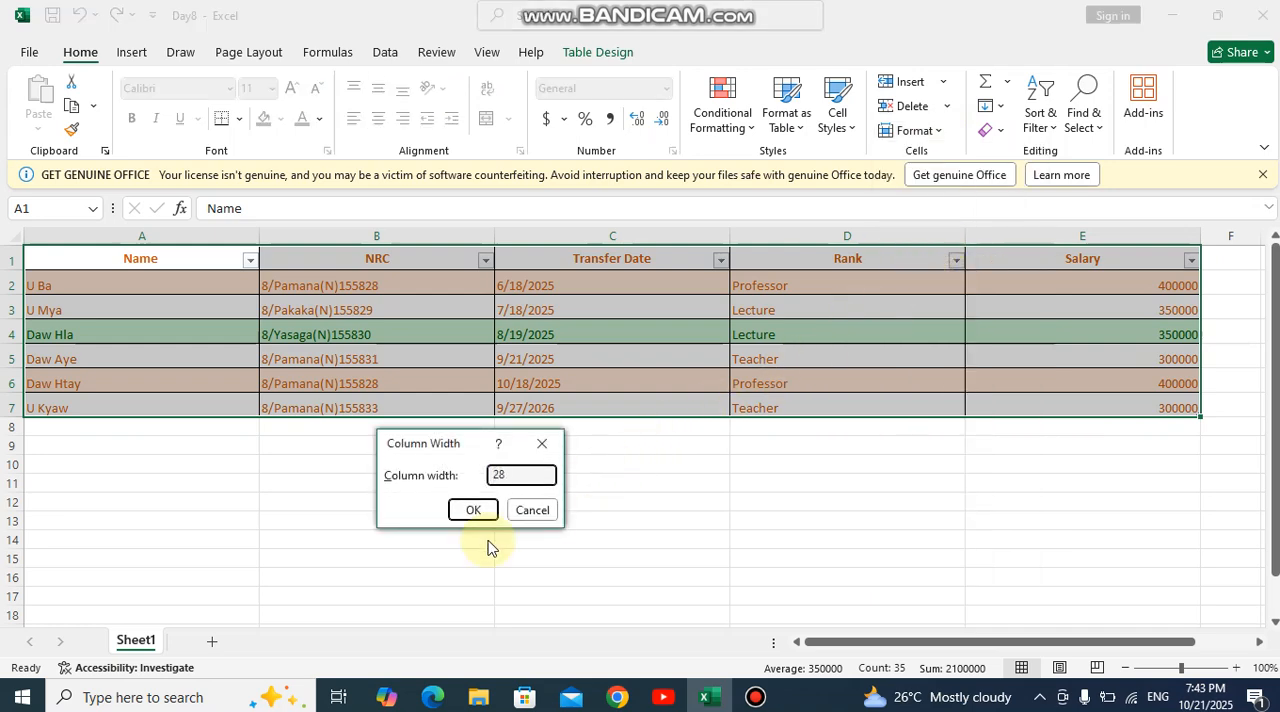
click(473, 510)
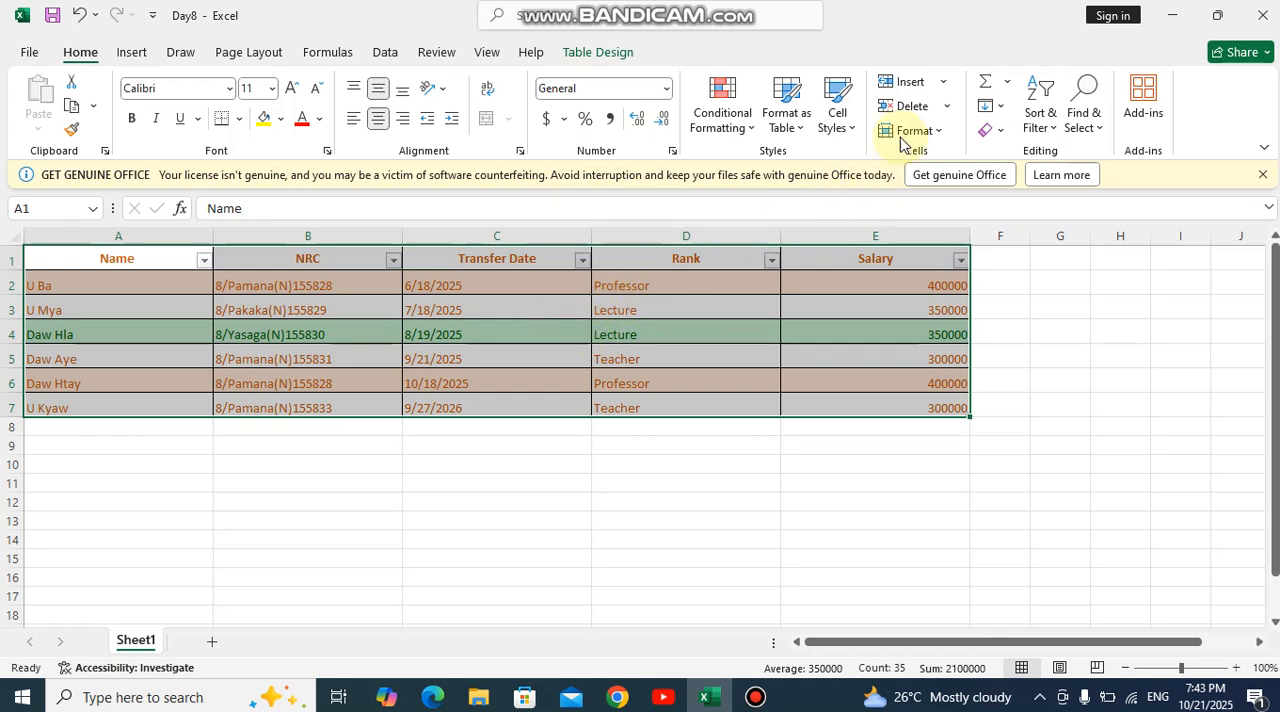
- Protect the sheet with an unprotect password, allowing only selection of locked and unlocked cells, and select cell A2
click(933, 140)
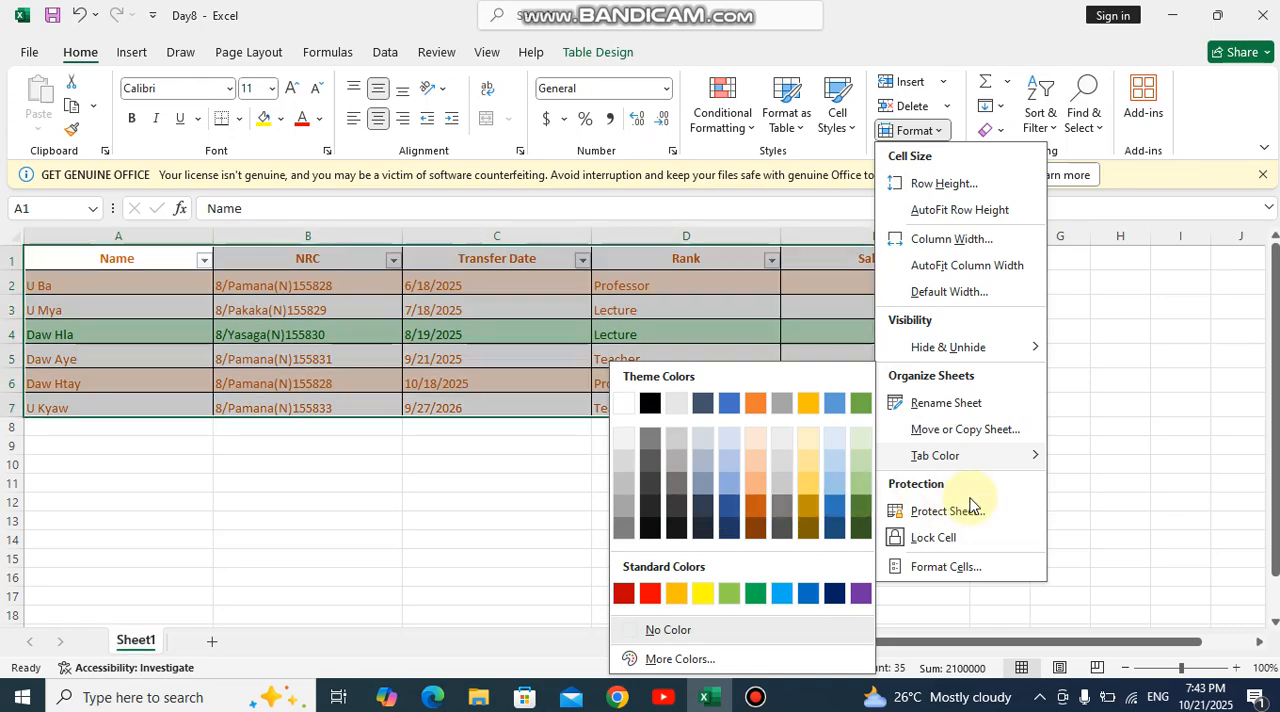
click(945, 515)
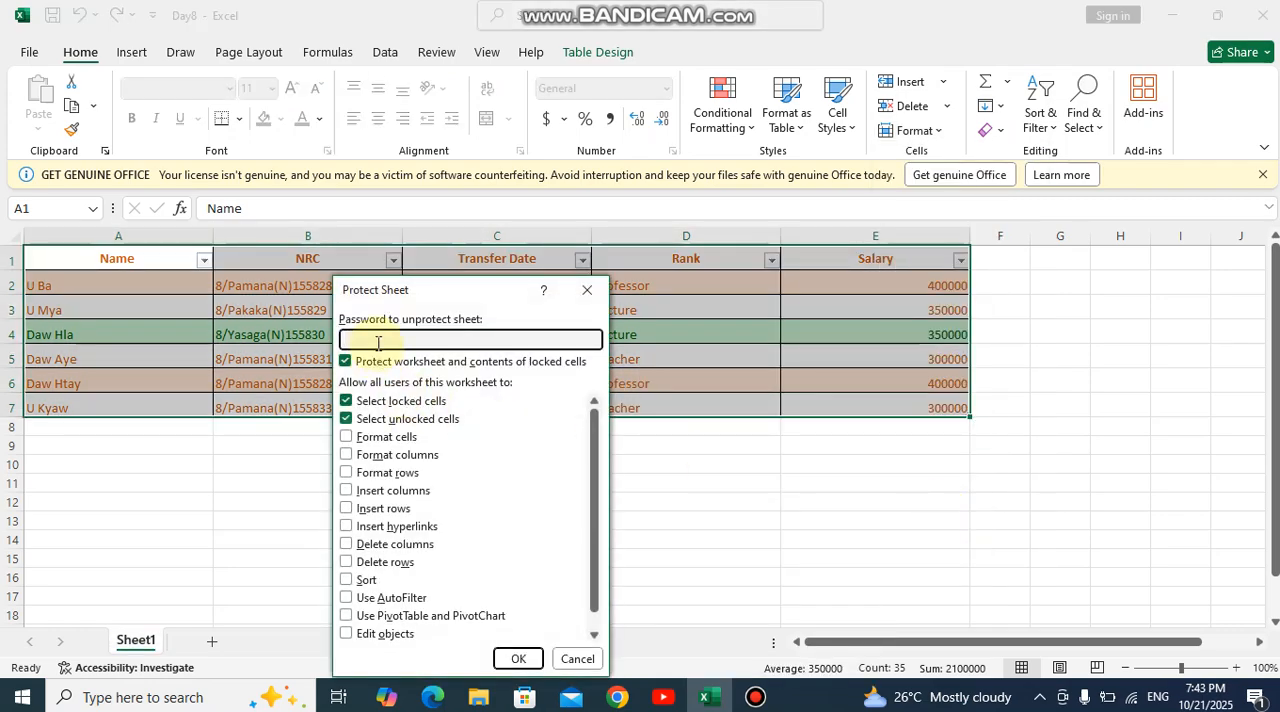
click(517, 659)
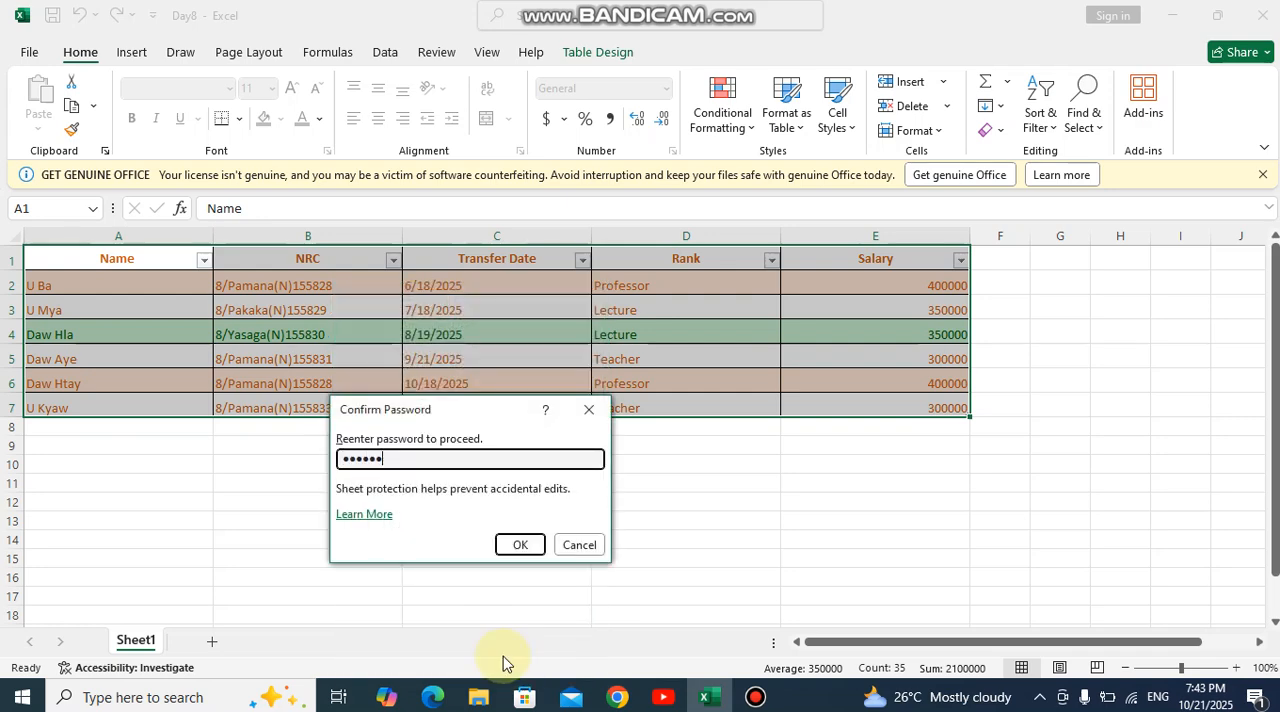
click(517, 545)
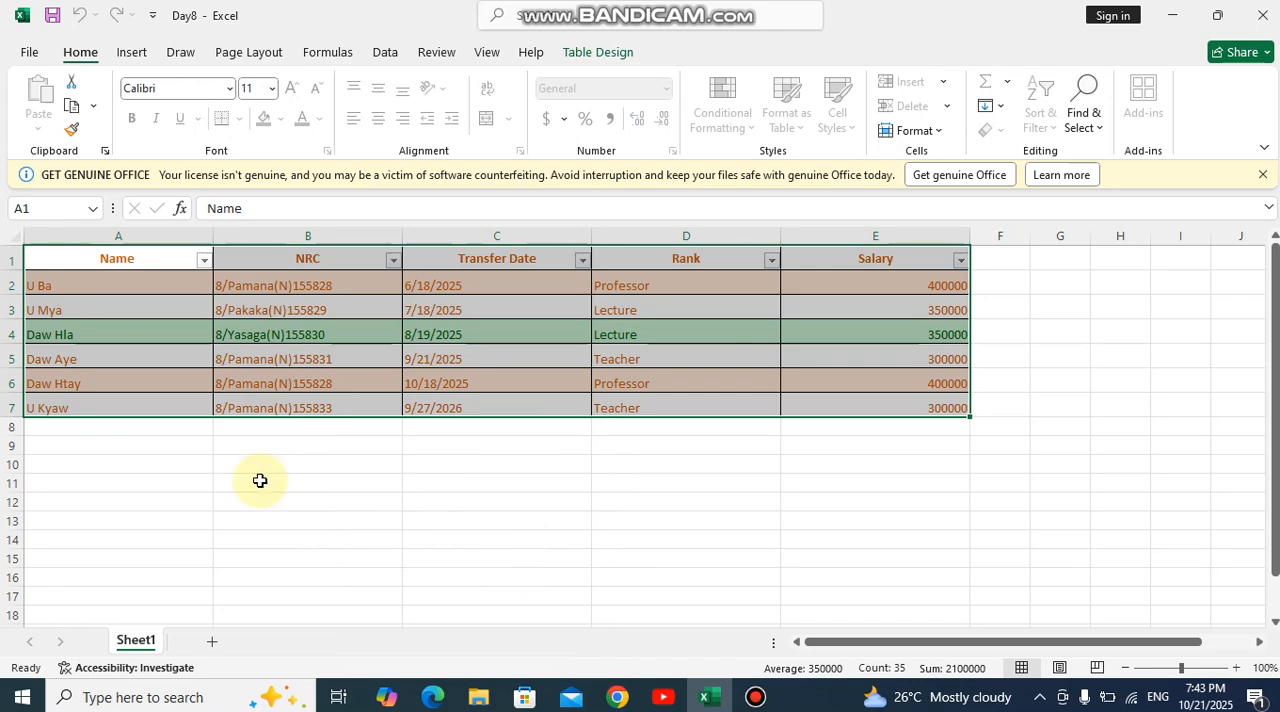
click(156, 291)
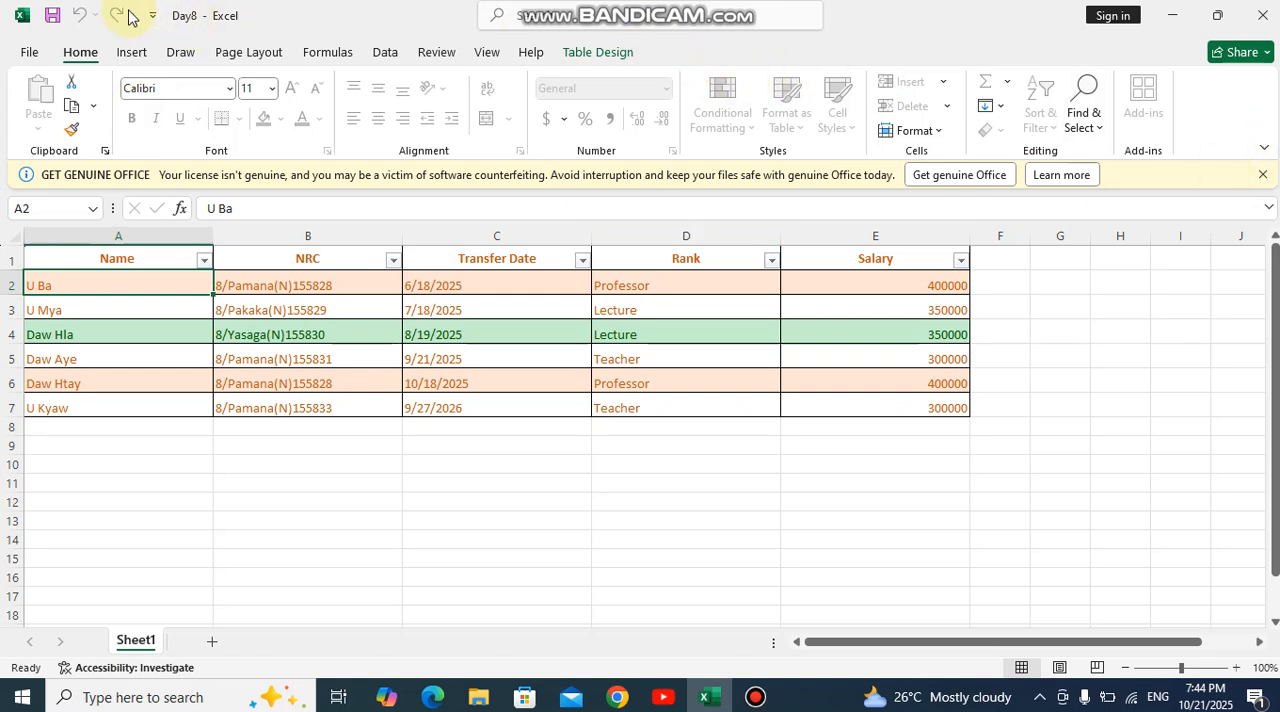
- Save the workbook, including a copy as Day9 in the Desktop folder Excel on, and close it
click(53, 16)
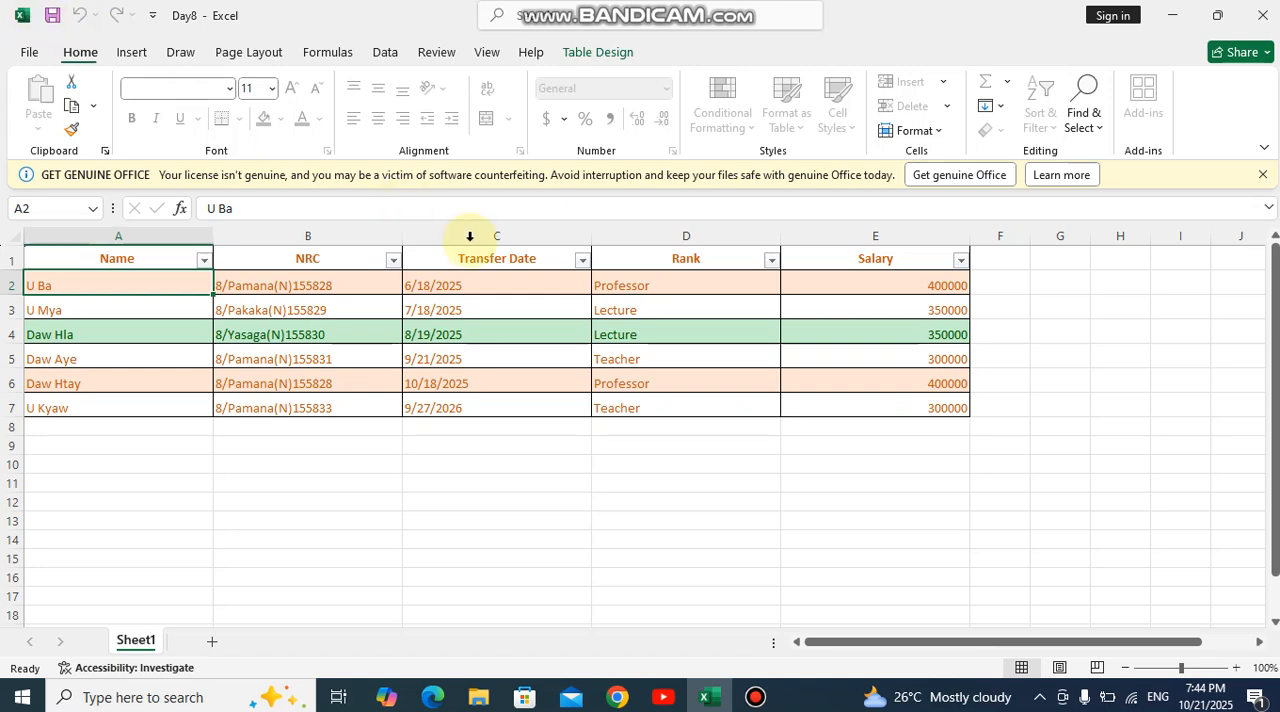
click(30, 55)
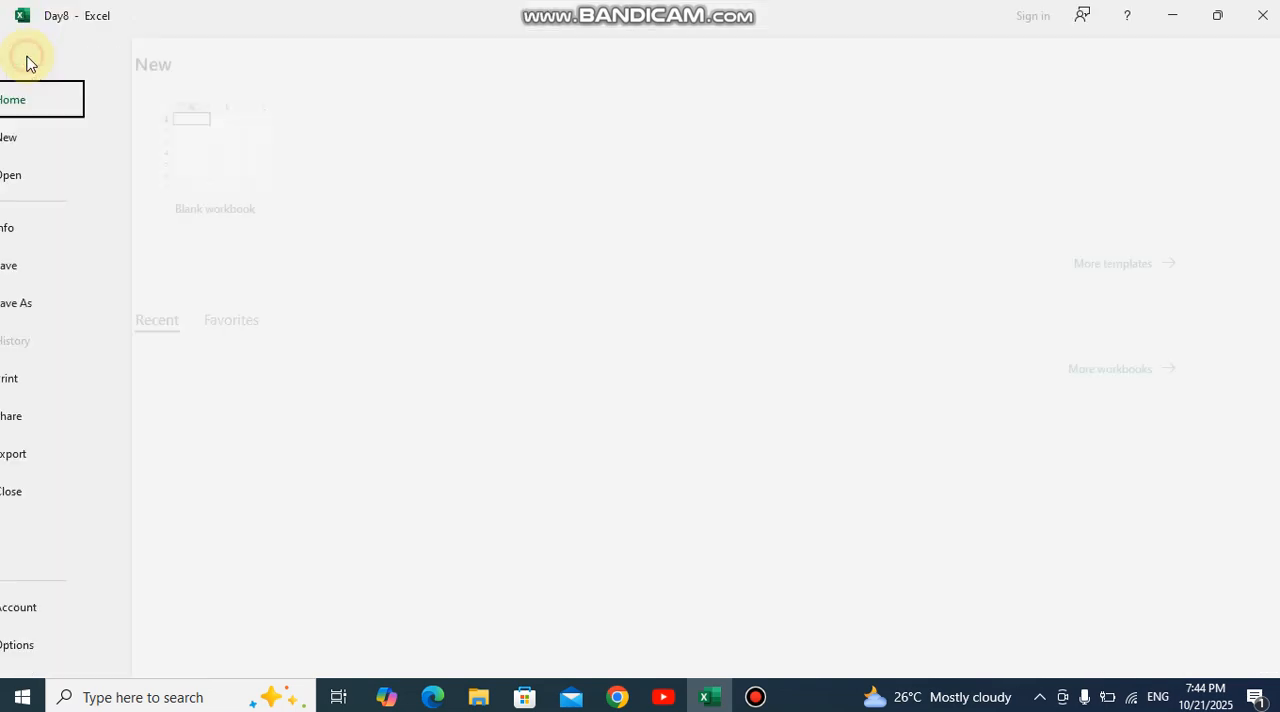
click(58, 310)
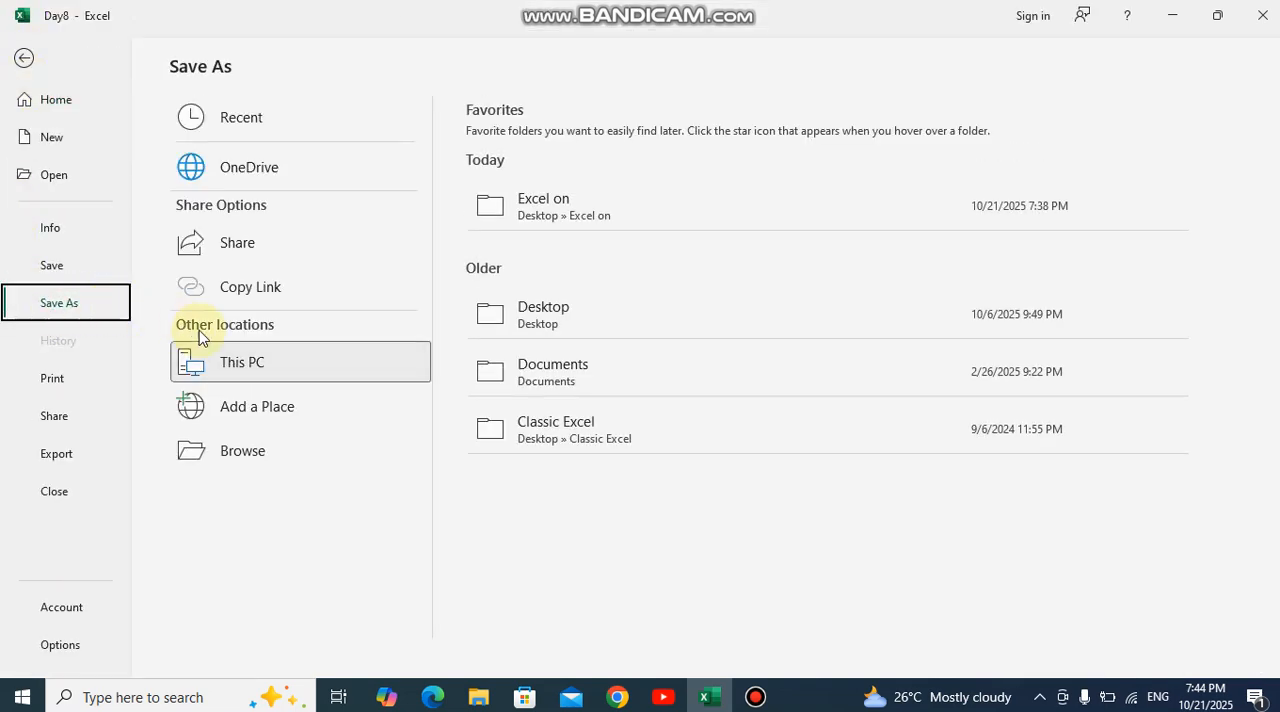
click(657, 228)
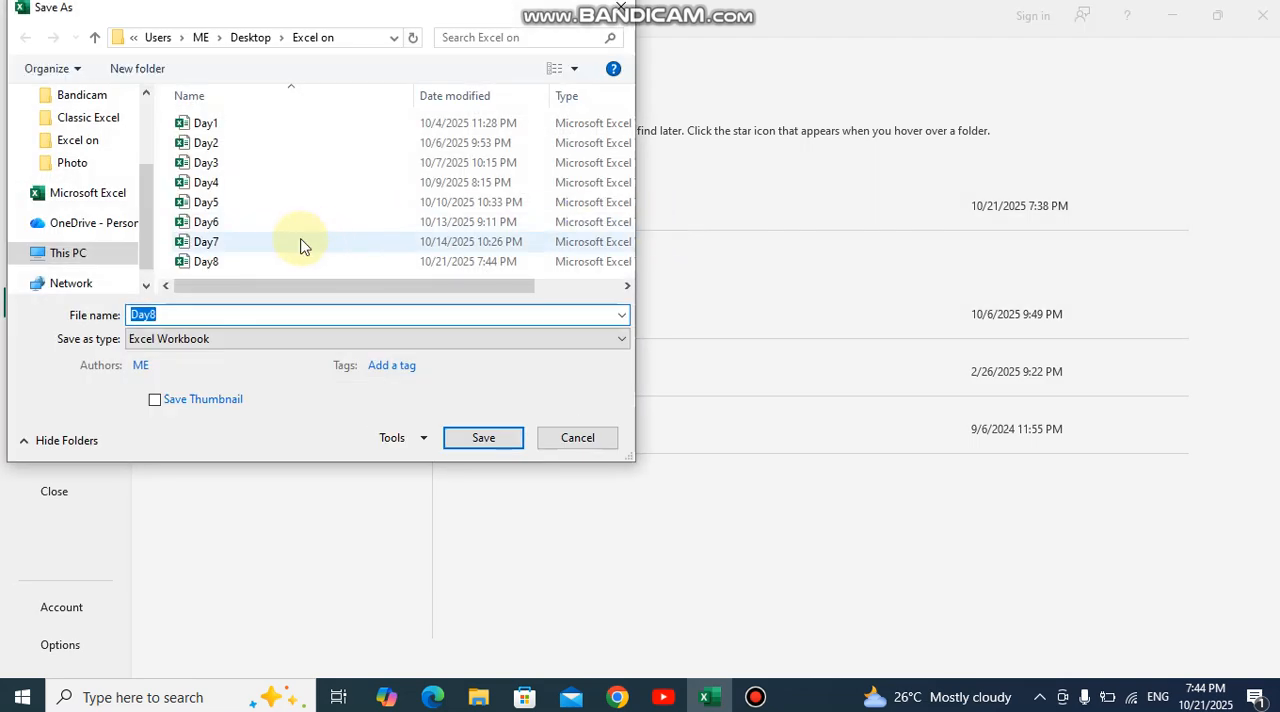
click(239, 314)
key(BackSpace)
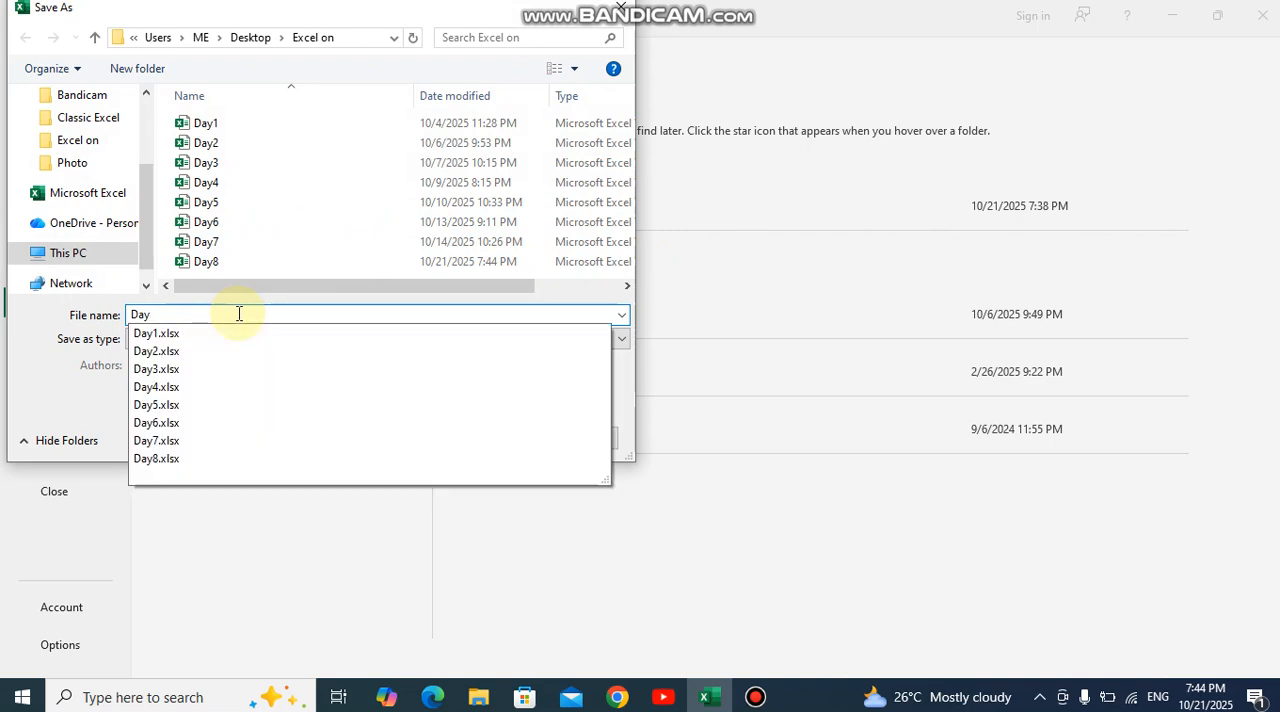
text(9)
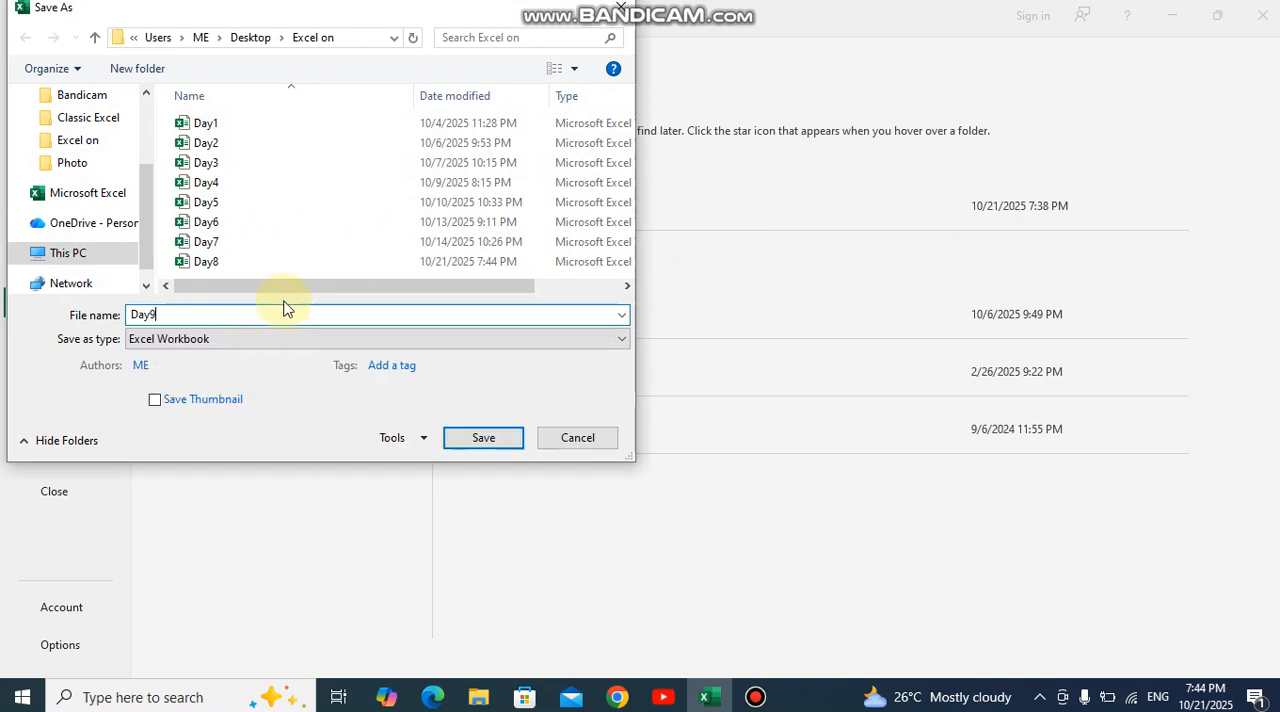
click(470, 447)
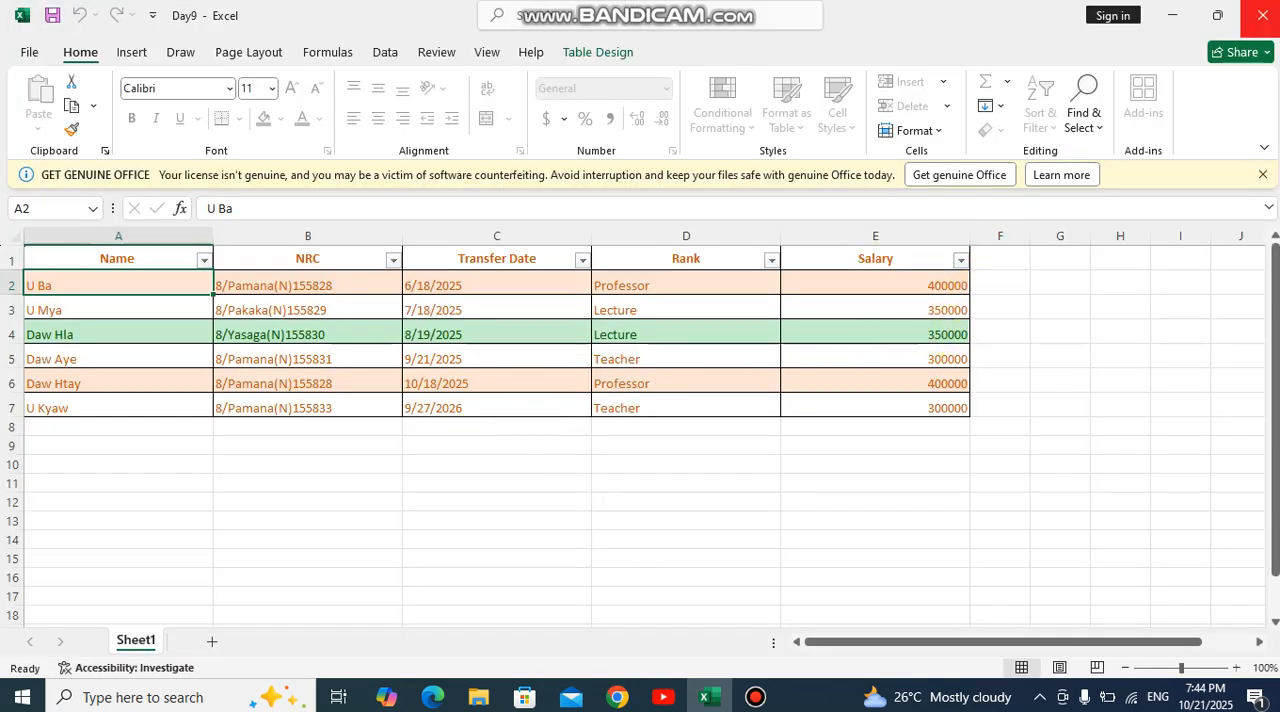
click(1256, 15)
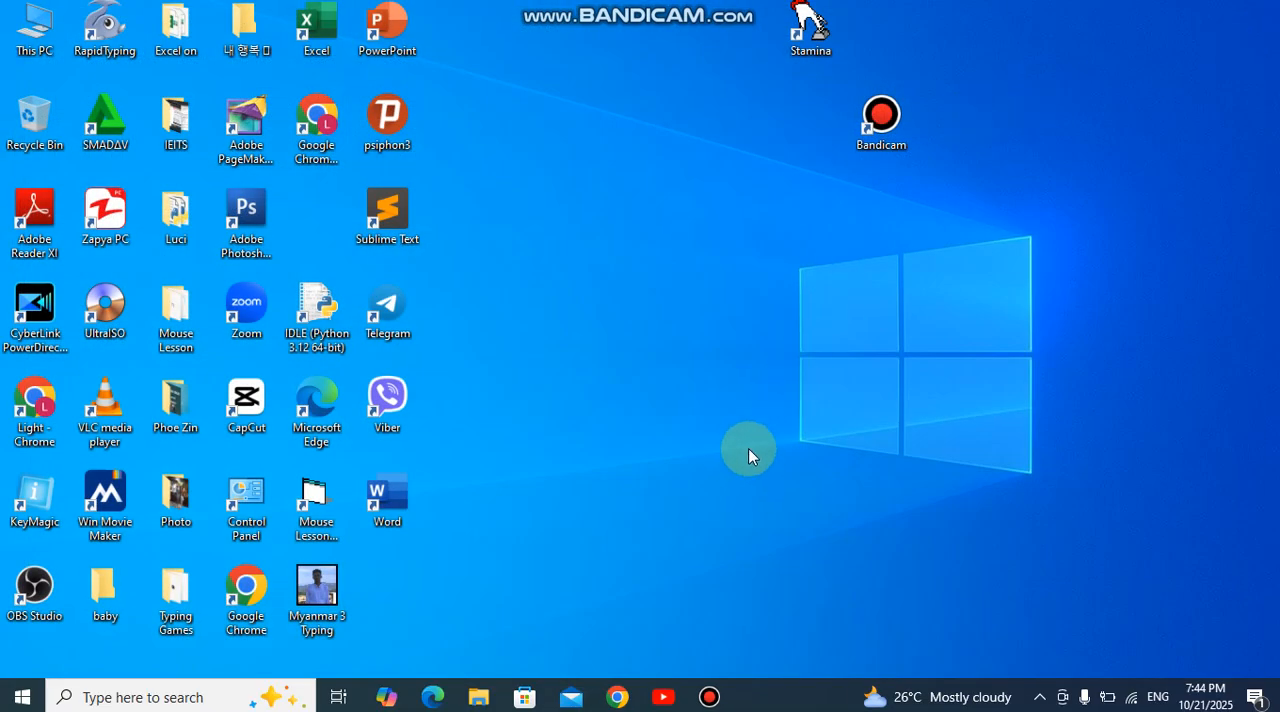
mouse_move(709, 697)
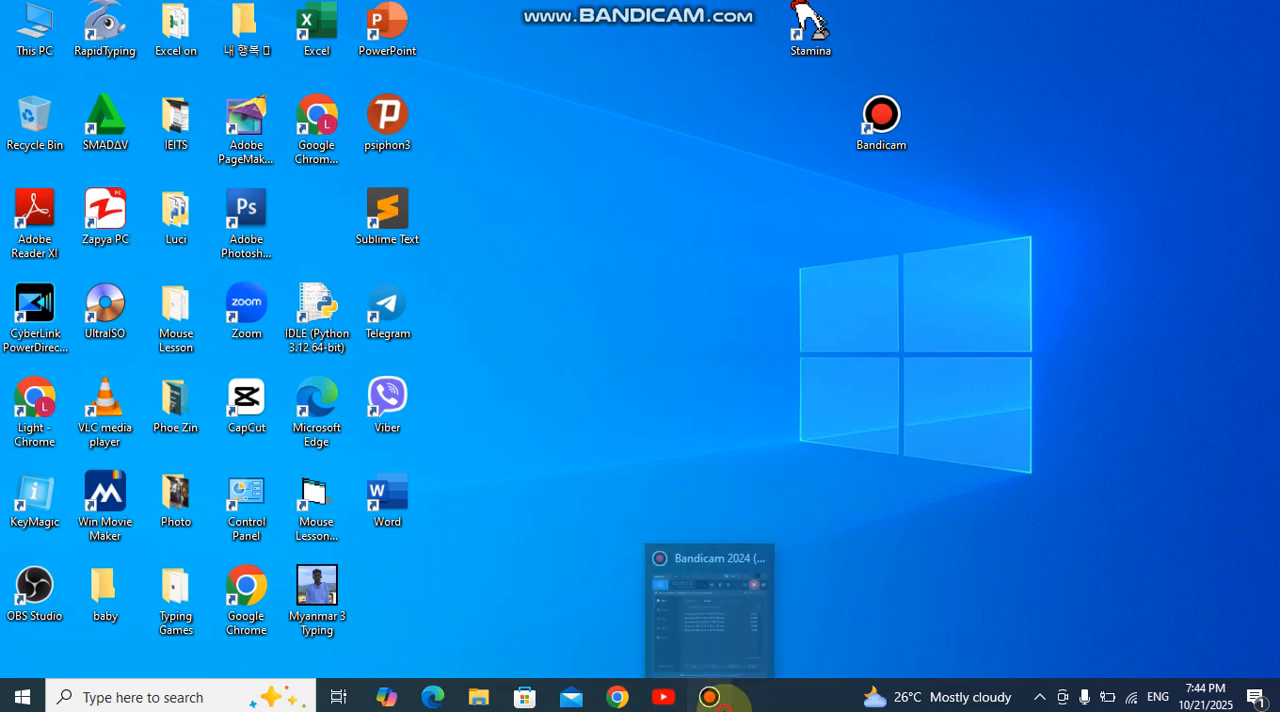